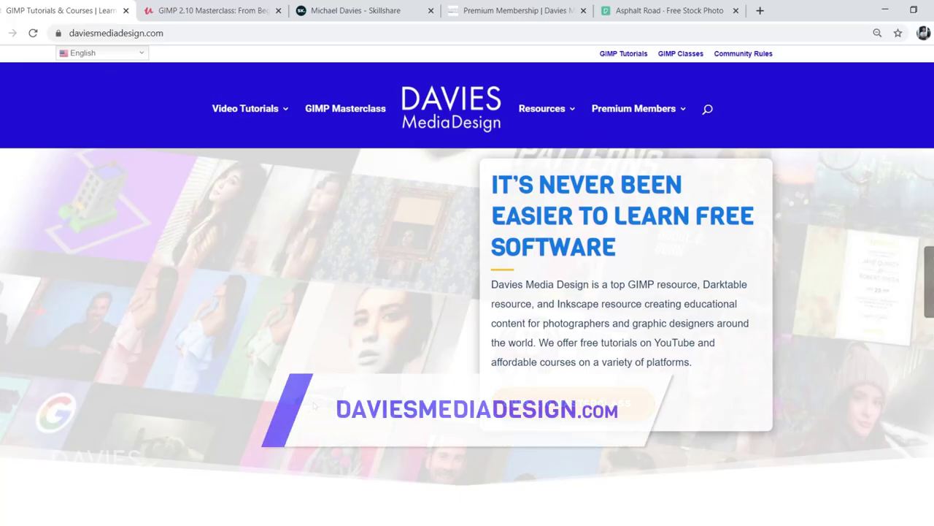
# Scroll through the daviesmediadesign.com homepage, then switch to the Udemy GIMP 2.10 Masterclass tab
pyautogui.scroll(-6, 467, 292)
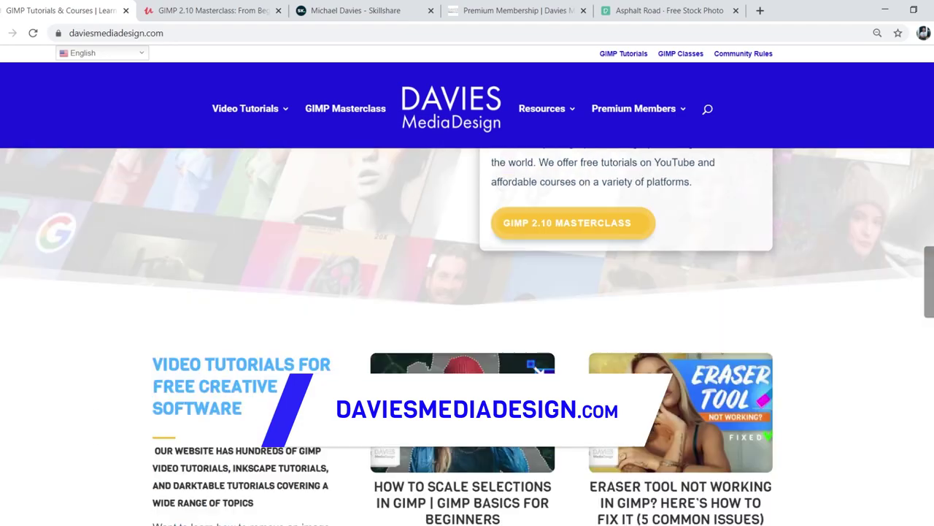
pyautogui.scroll(1, 467, 292)
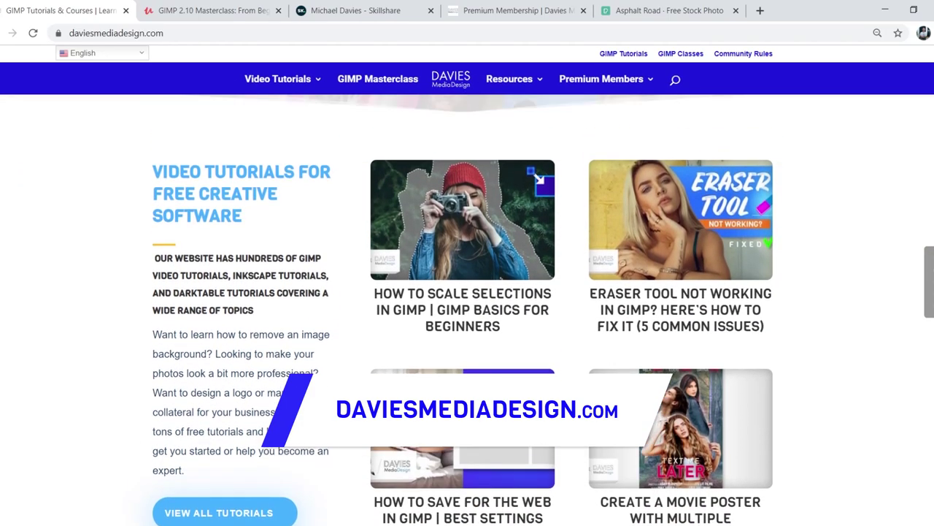
pyautogui.scroll(-8, 509, 110)
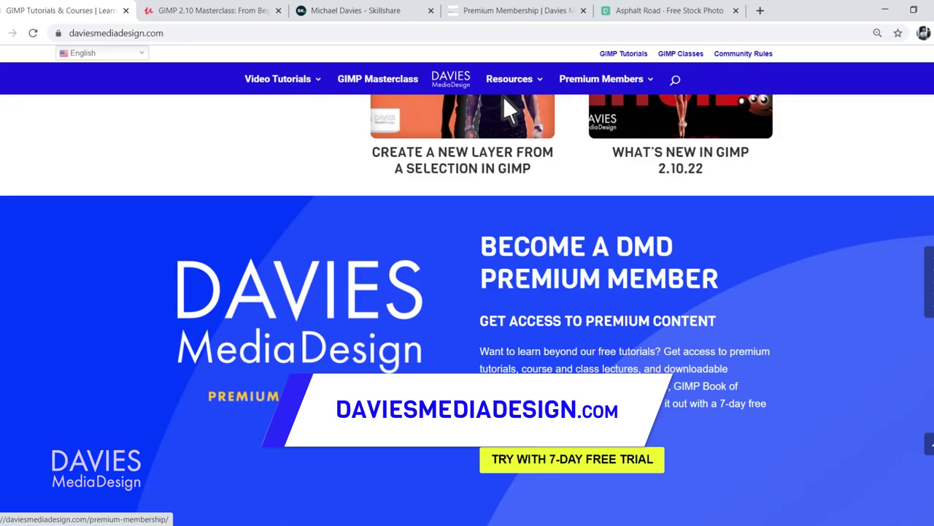
pyautogui.scroll(-7, 503, 96)
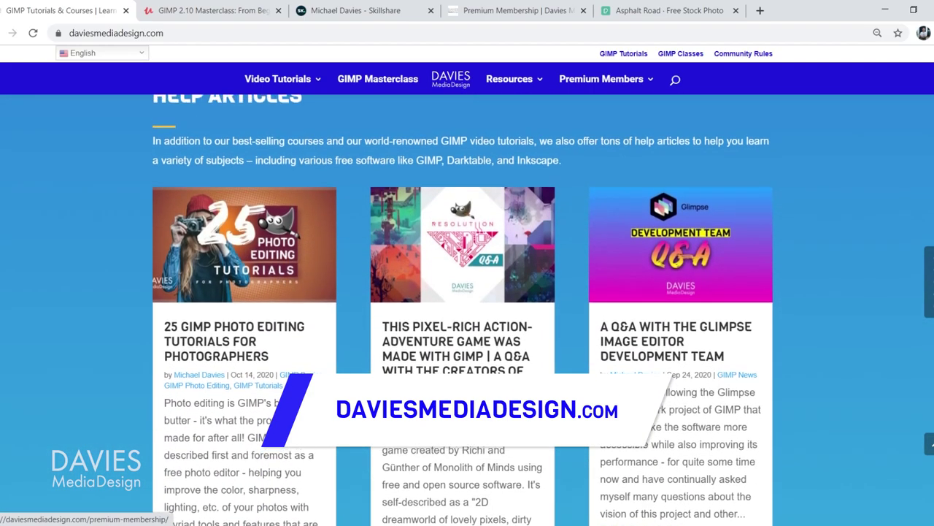
pyautogui.scroll(1, 467, 307)
pyautogui.scroll(-15, 467, 307)
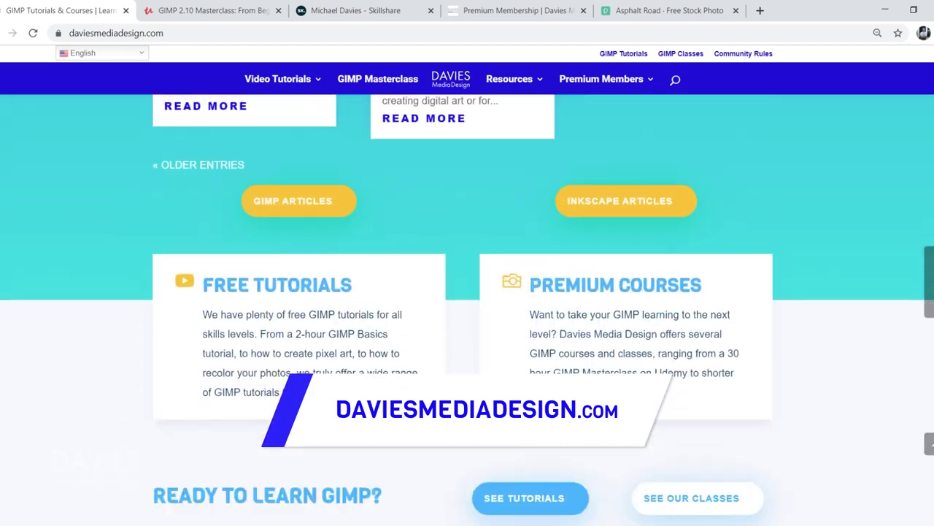
pyautogui.hotkey('ctrl', 'Tab')
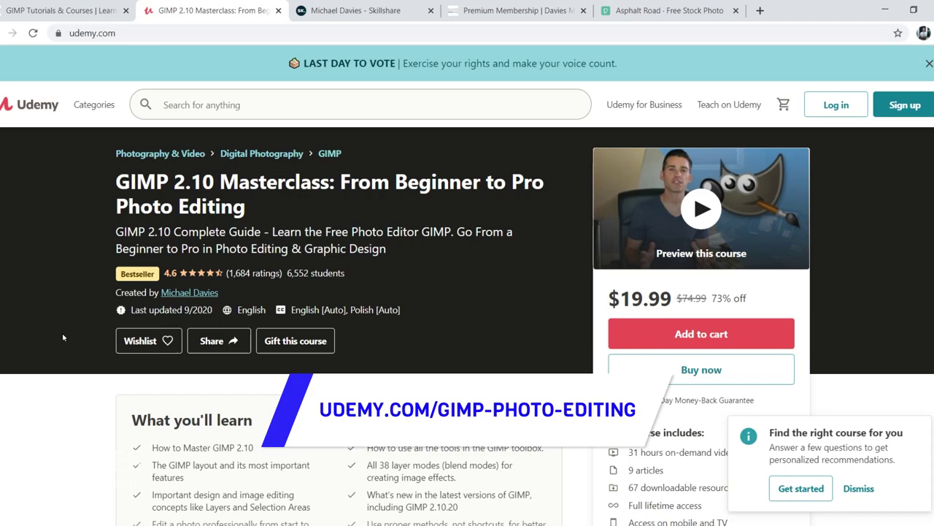
# Cycle through the Skillshare, Premium Membership and Pexels Asphalt Road tabs and show the photo's download sizes
pyautogui.hotkey('ctrl', 'Tab')
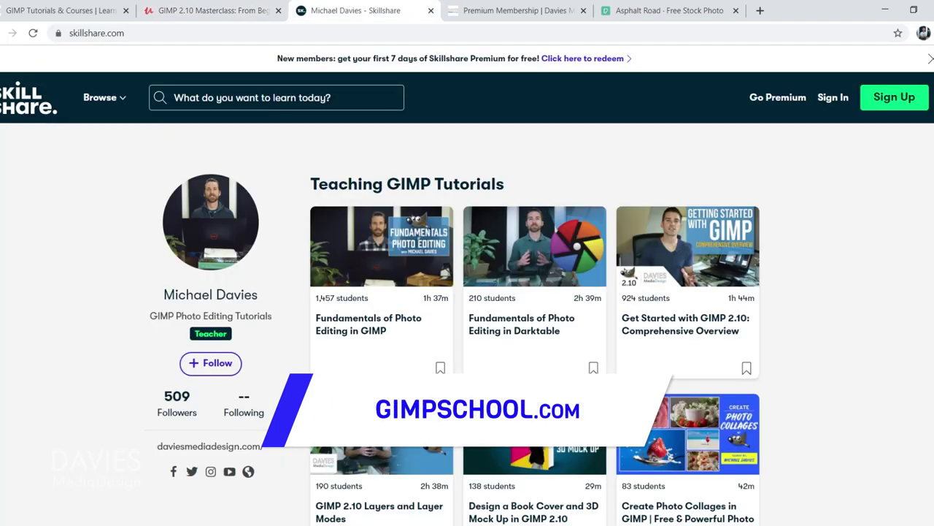
pyautogui.hotkey('ctrl', 'Tab')
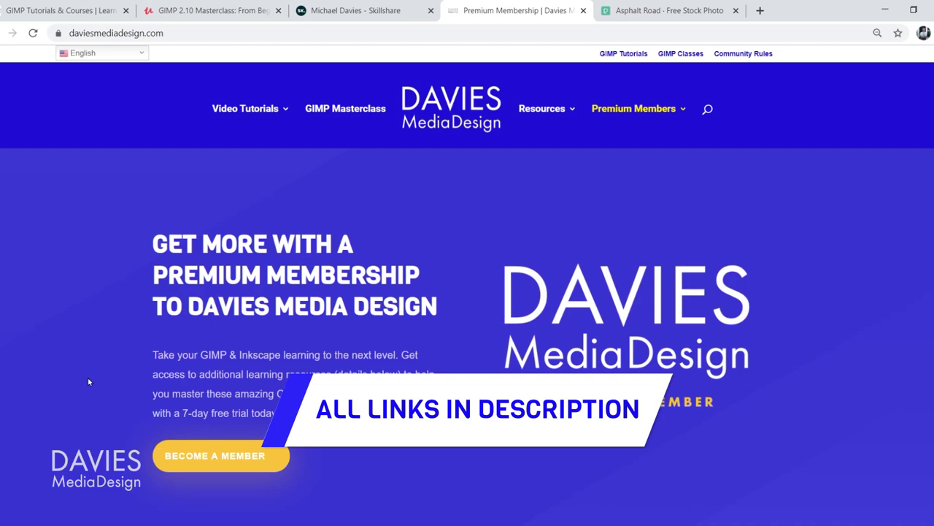
pyautogui.hotkey('ctrl', 'Tab')
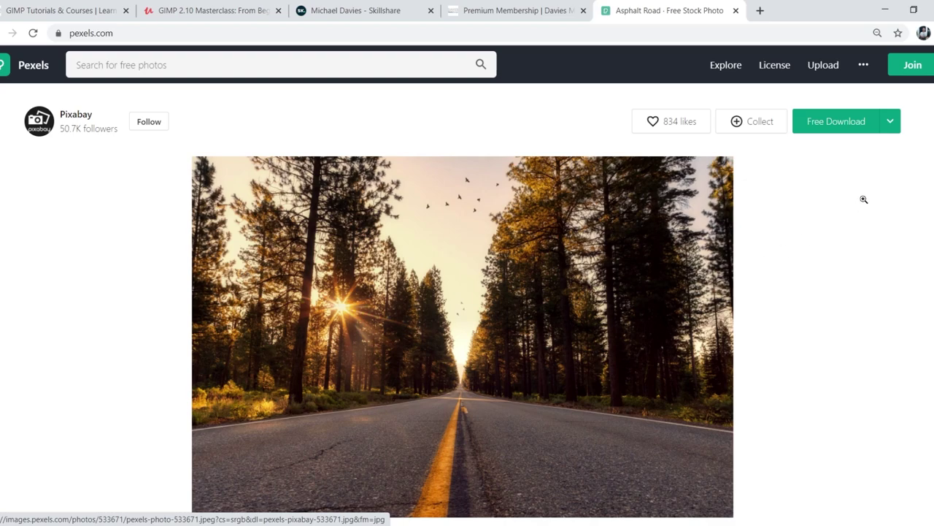
pyautogui.click(892, 122)
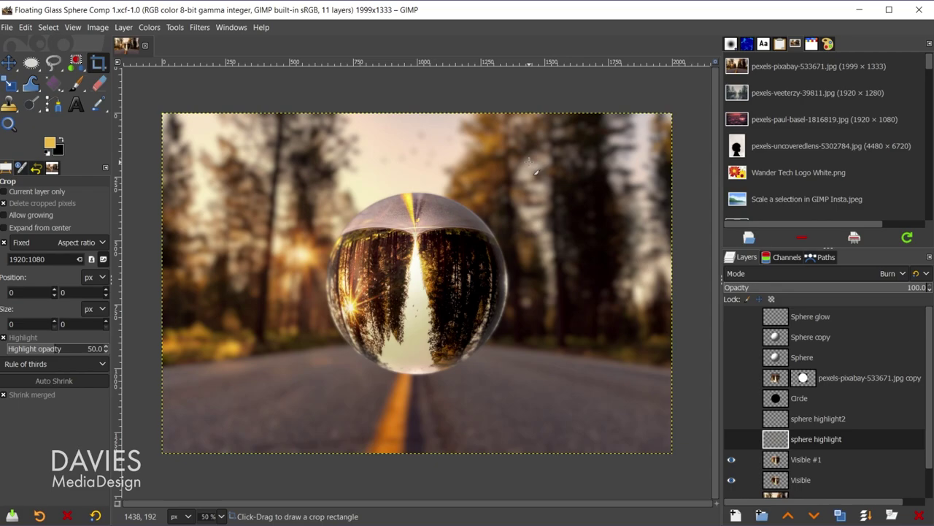
# Open the recent photo pexels-pixabay-533671.jpg, converting it to the built-in sRGB profile
pyautogui.click(6, 28)
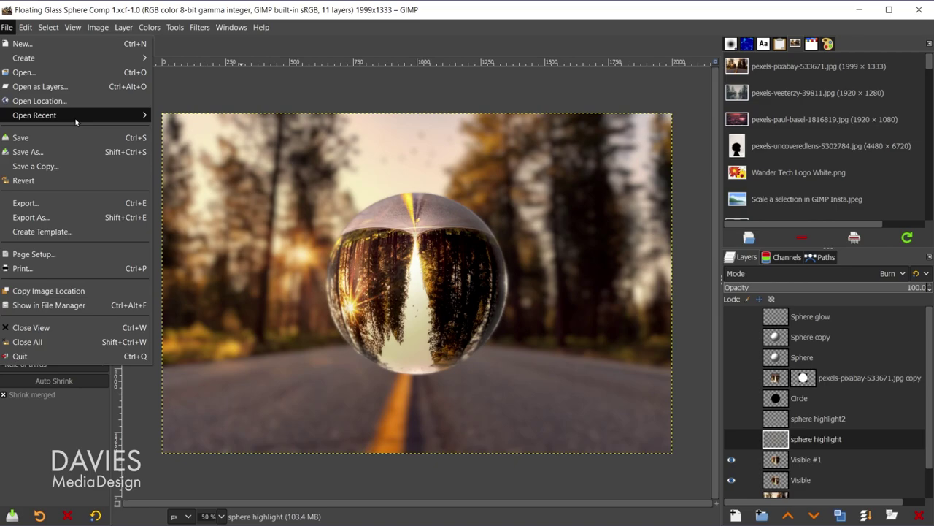
pyautogui.moveTo(76, 121)
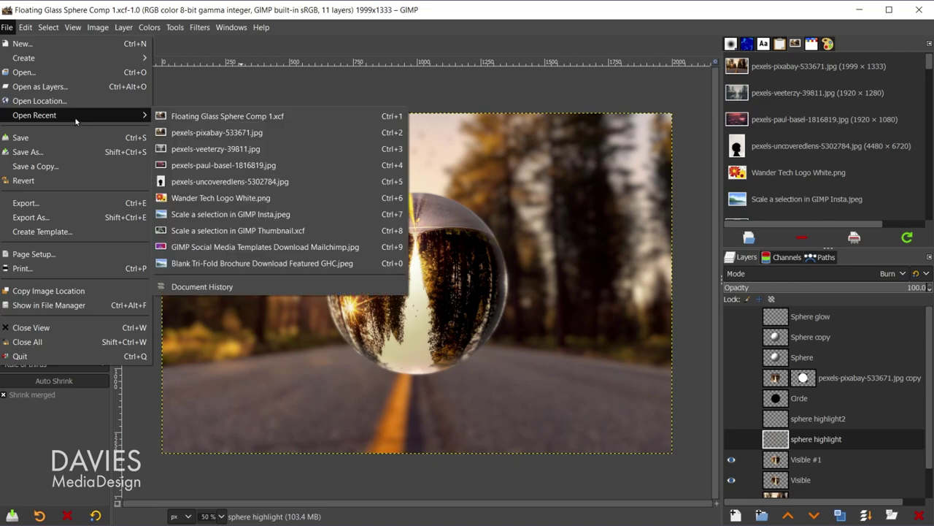
pyautogui.click(202, 133)
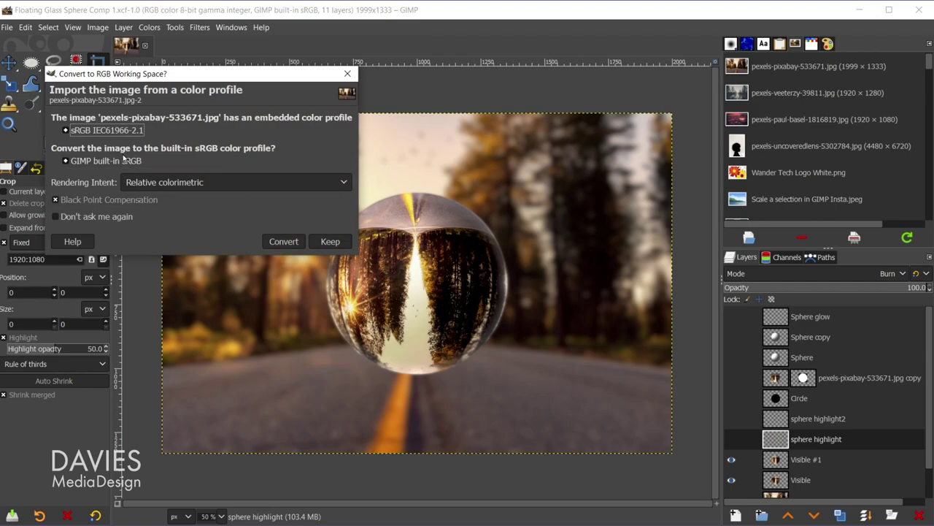
pyautogui.click(281, 243)
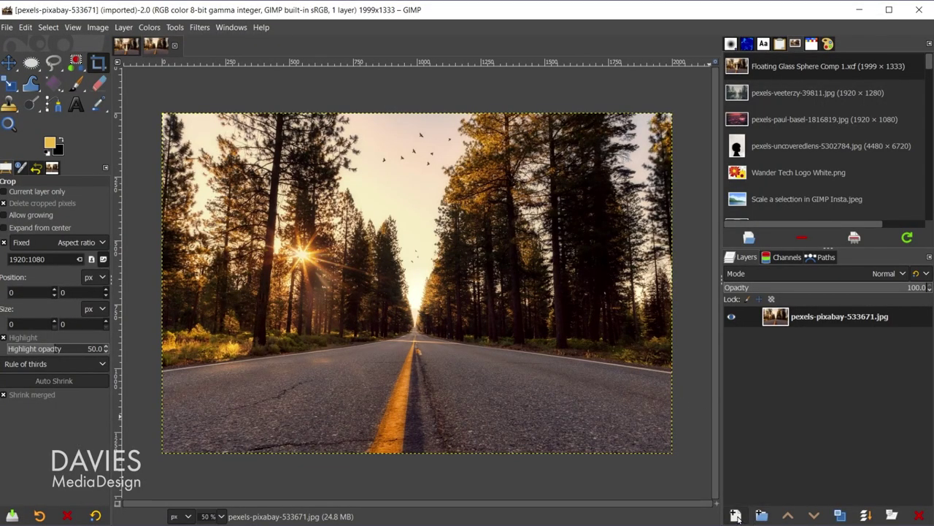
# Add a new transparent layer named Circle
pyautogui.click(736, 516)
pyautogui.moveTo(727, 229); pyautogui.dragTo(656, 124)
pyautogui.write('Circle')
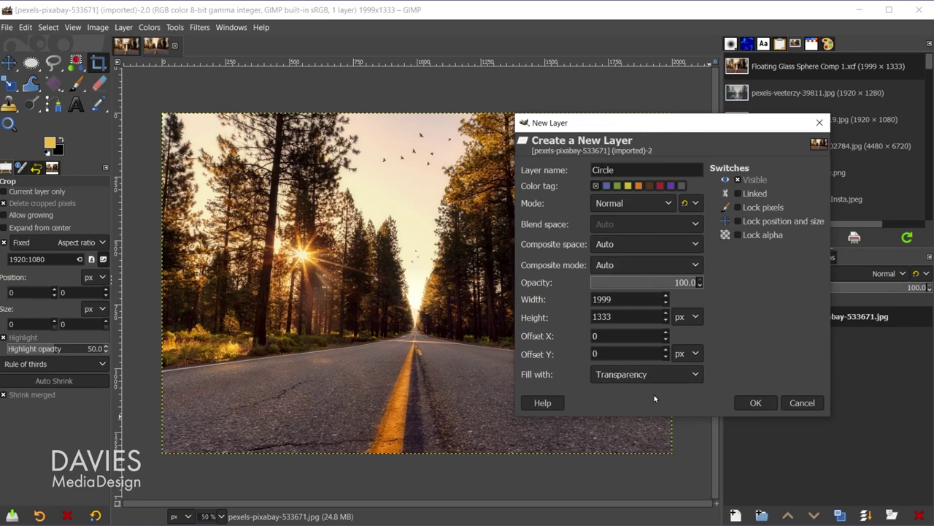
pyautogui.click(756, 402)
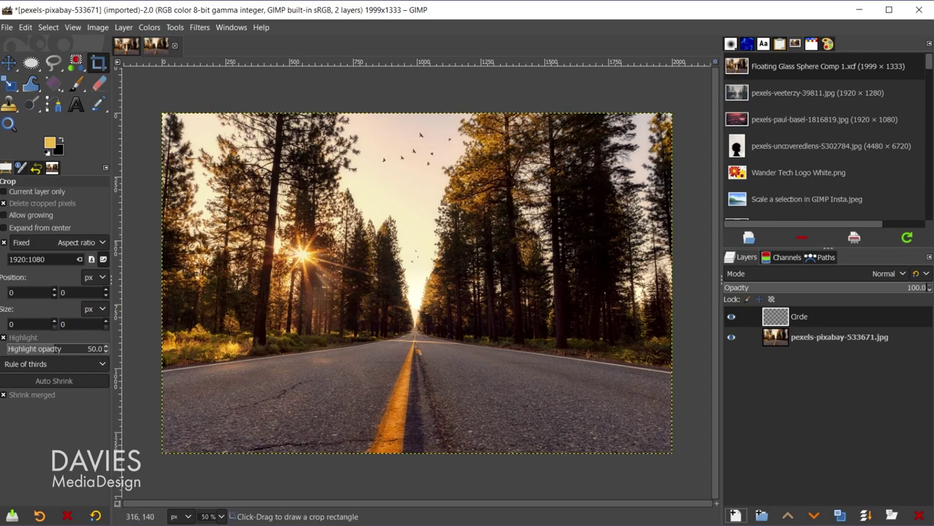
# Add guides by percent: one horizontal at 50% and one vertical at 50%
pyautogui.click(96, 29)
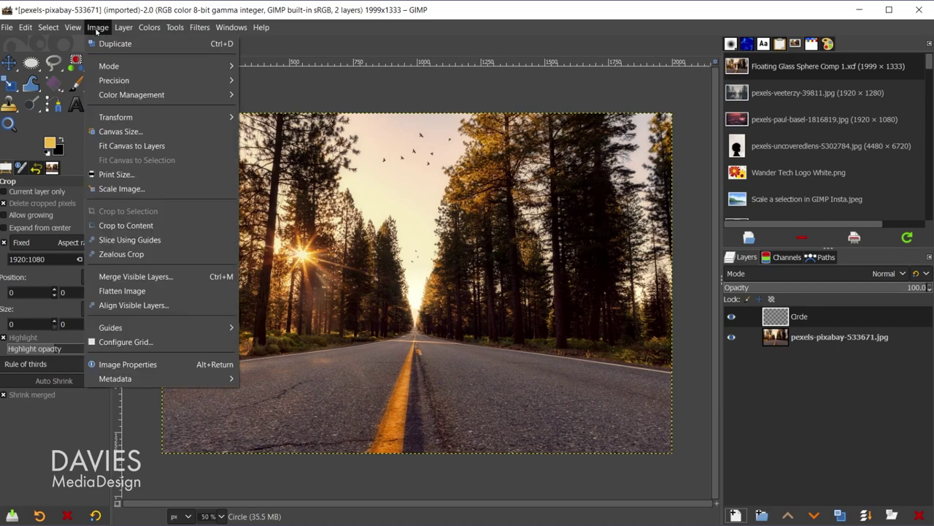
pyautogui.moveTo(147, 326)
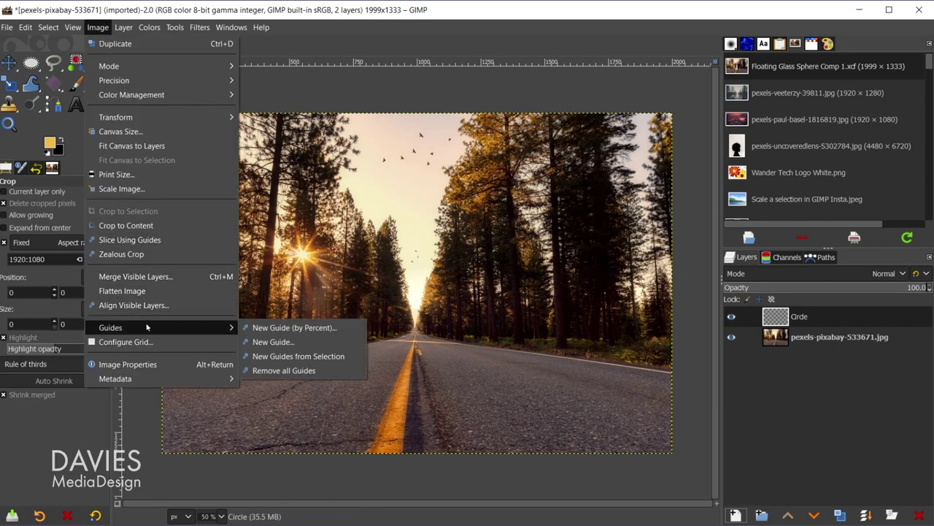
pyautogui.click(266, 327)
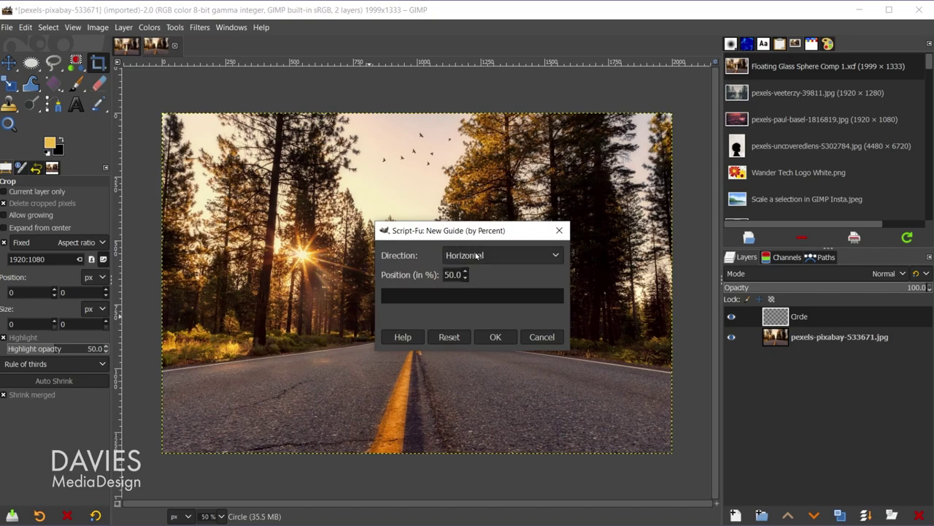
pyautogui.click(495, 337)
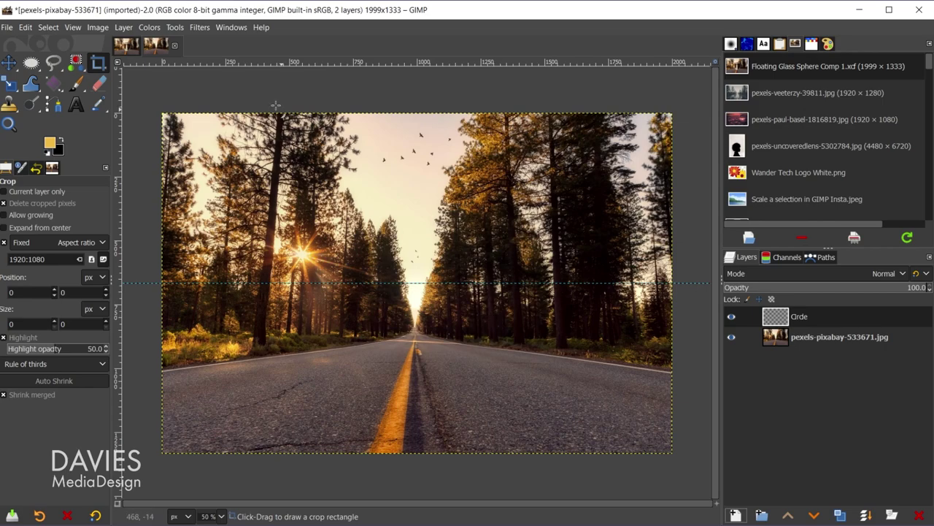
pyautogui.click(98, 27)
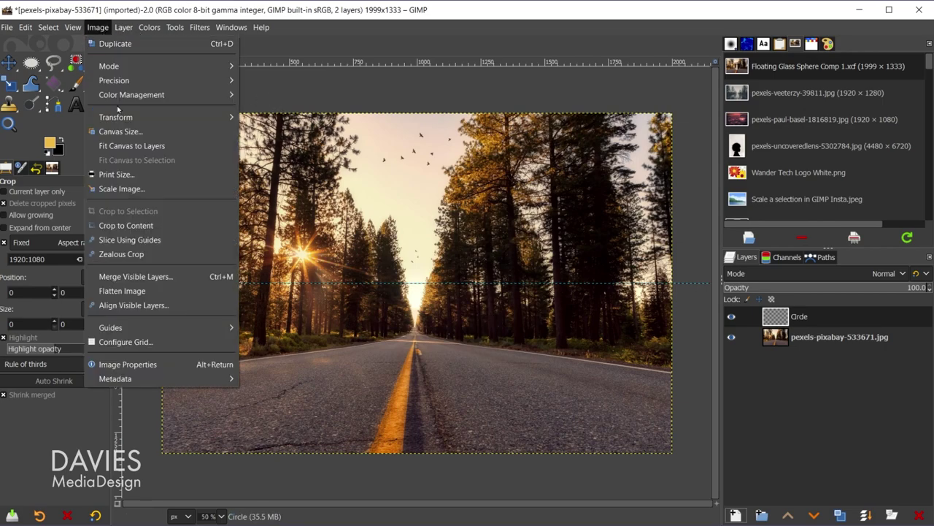
pyautogui.moveTo(133, 332)
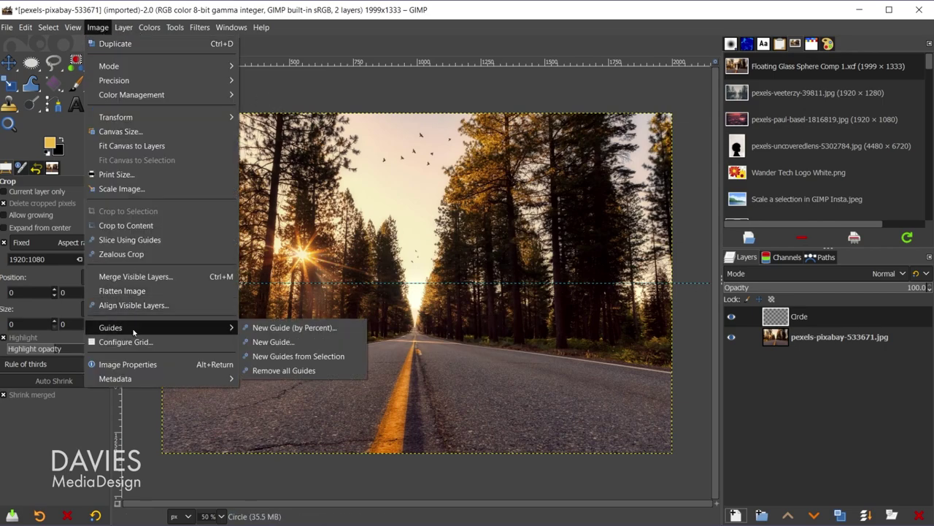
pyautogui.click(277, 328)
pyautogui.click(479, 256)
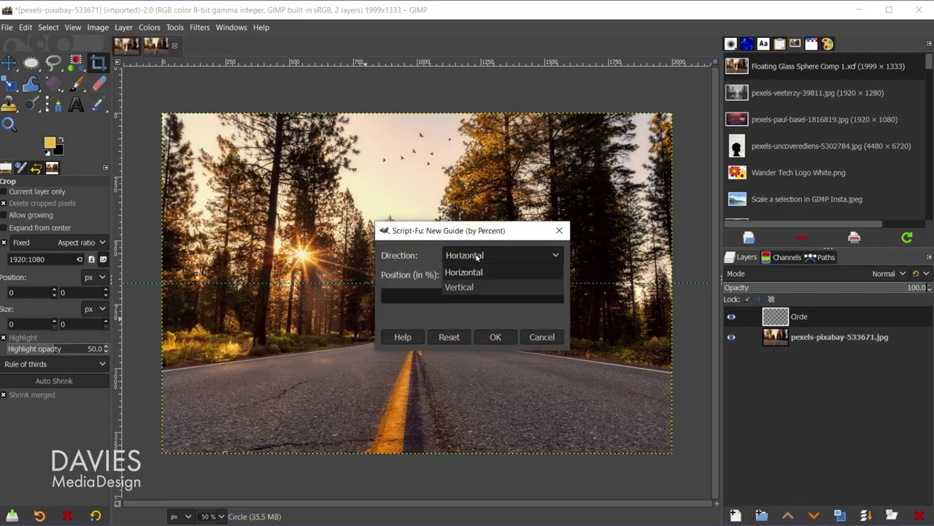
pyautogui.click(475, 287)
pyautogui.click(495, 337)
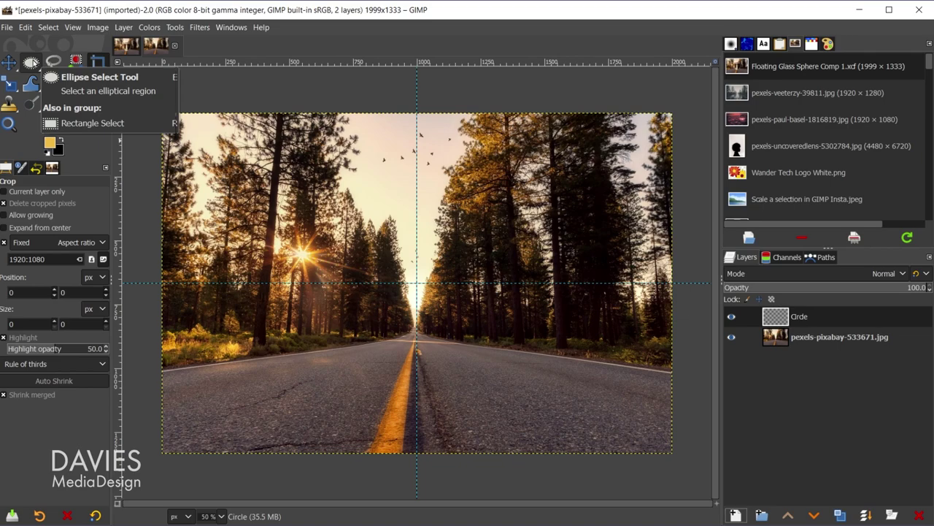
# Draw a circular ellipse selection with 1:1 fixed aspect from the guide intersection
pyautogui.click(30, 62)
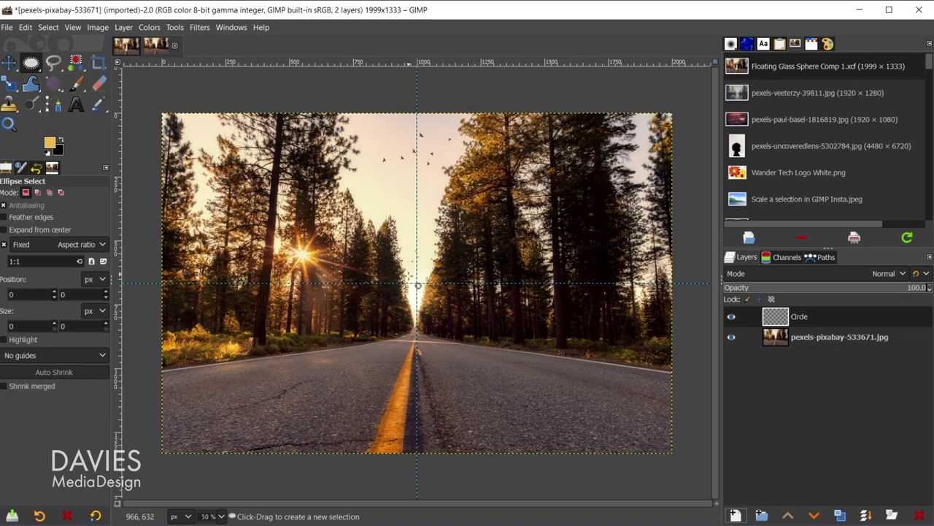
pyautogui.moveTo(416, 283); pyautogui.dragTo(454, 371)
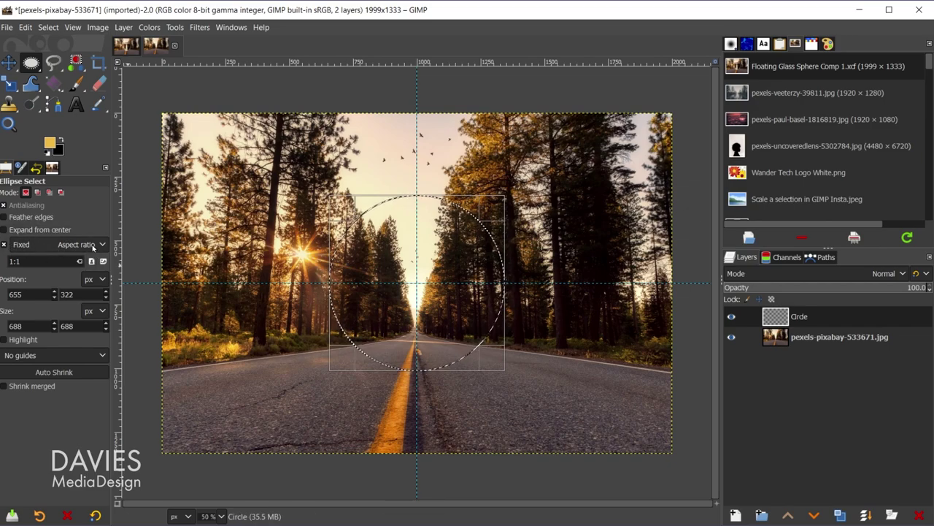
pyautogui.tripleClick(33, 261)
pyautogui.write('1')
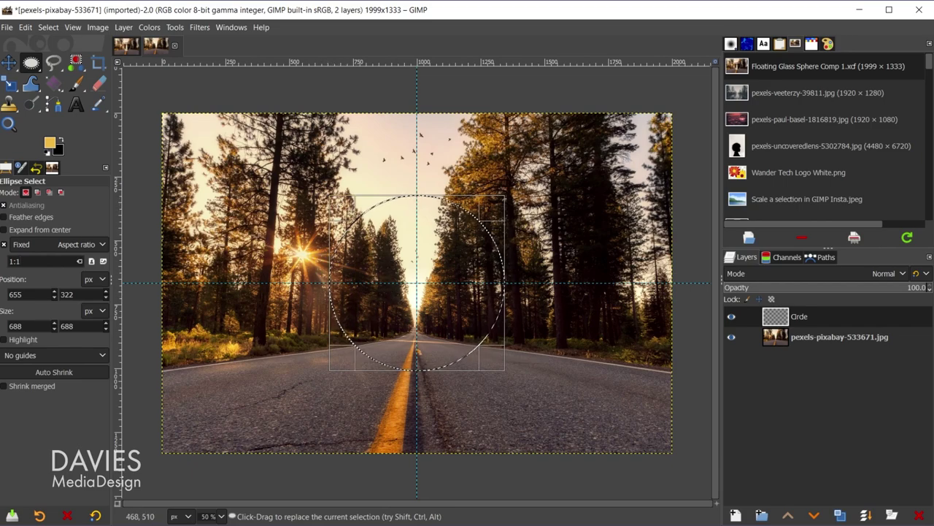
# Reset to default colours, fill the circle with black, and select none
pyautogui.click(48, 154)
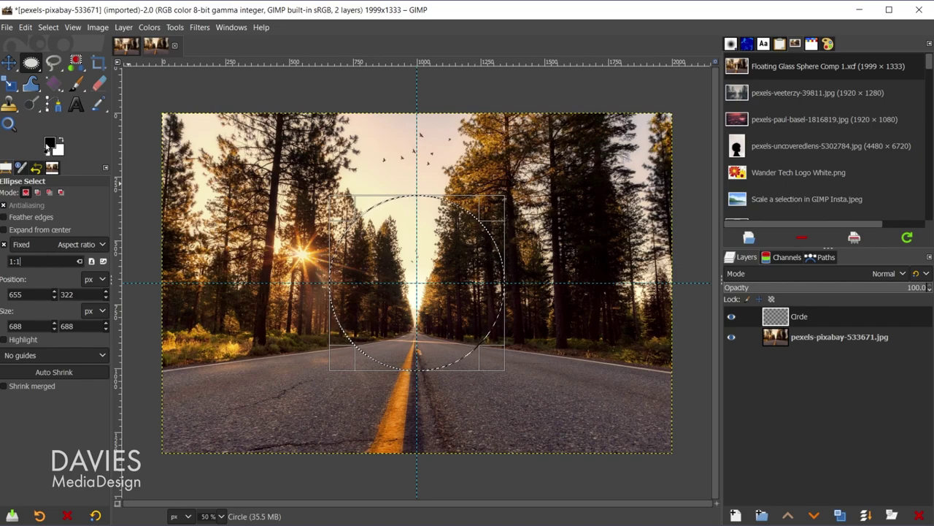
pyautogui.moveTo(48, 146); pyautogui.dragTo(431, 285)
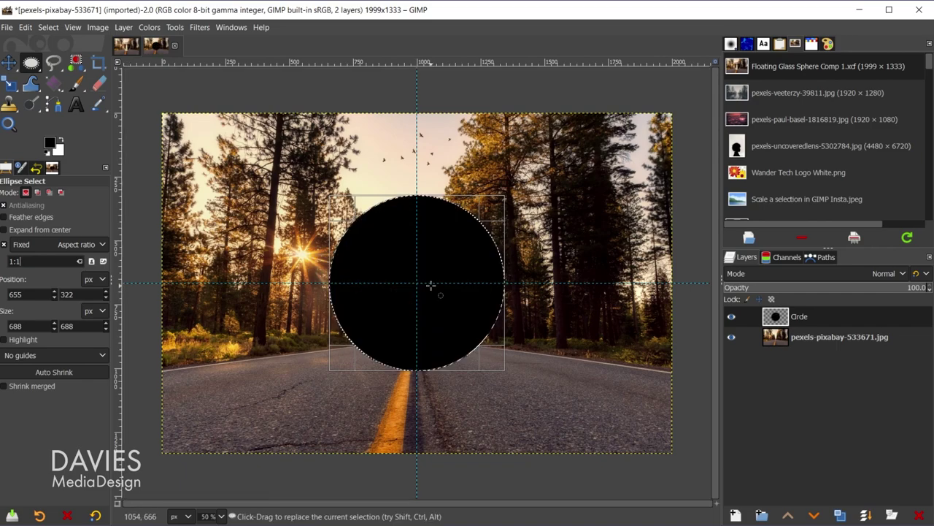
pyautogui.click(396, 251)
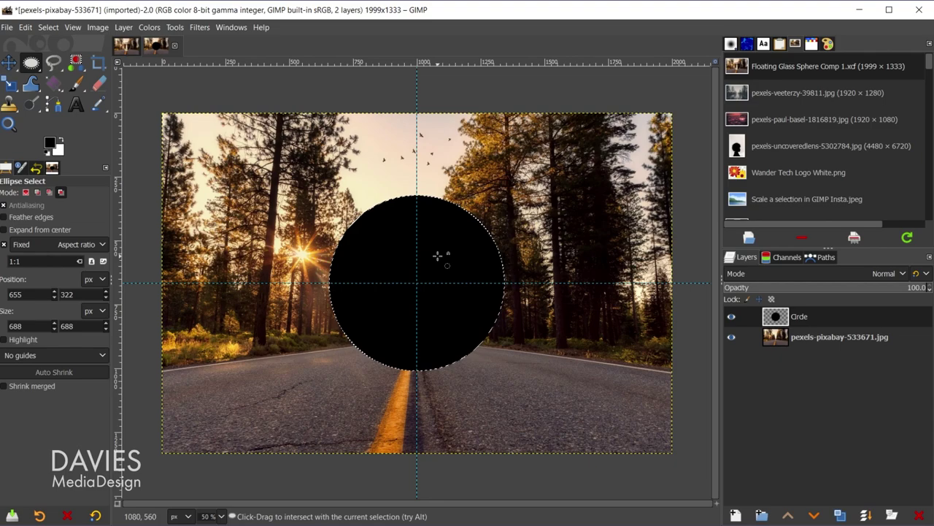
pyautogui.hotkey('ctrl', 'shift', 'a')
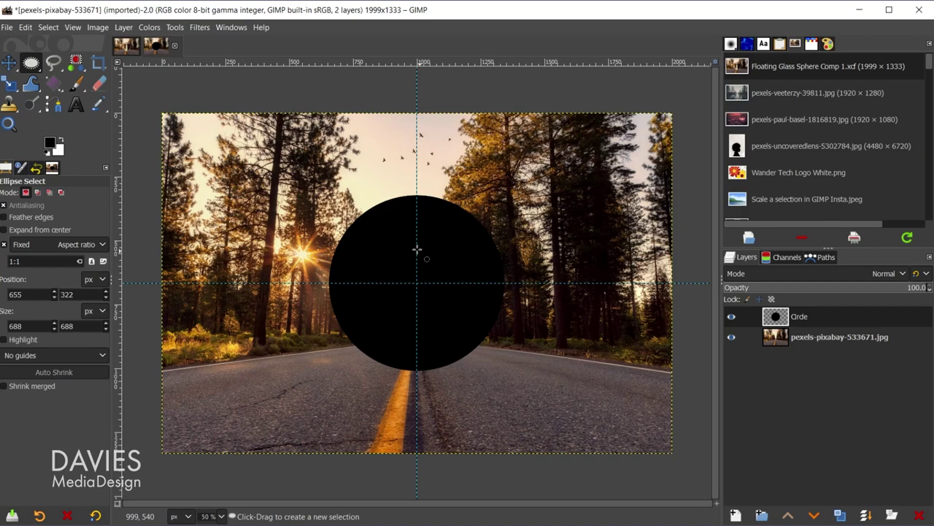
# Rename the photo layer to Background and duplicate it as Background copy
pyautogui.doubleClick(821, 338)
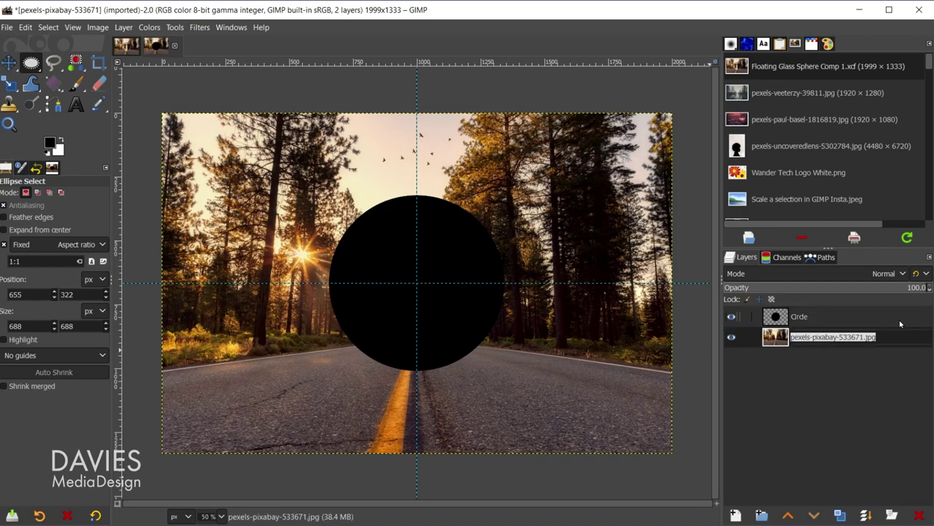
pyautogui.write('Background')
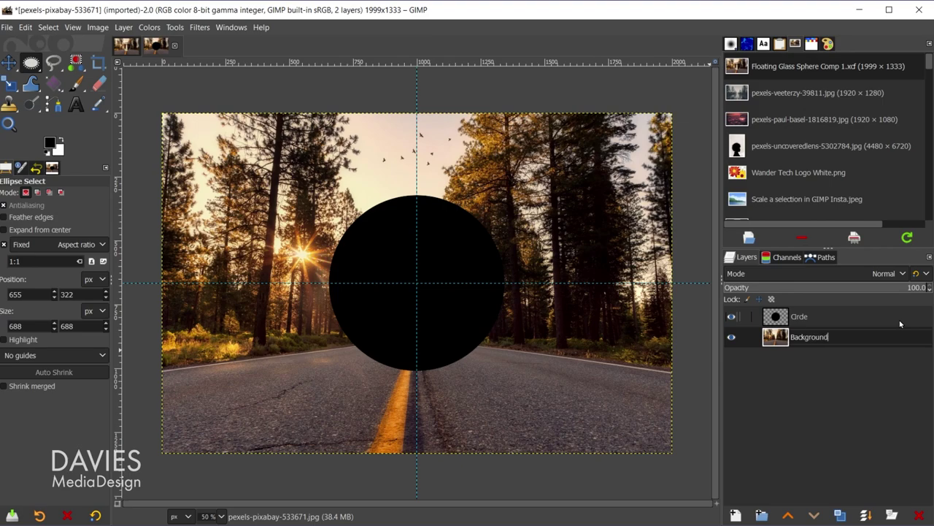
pyautogui.press('Return')
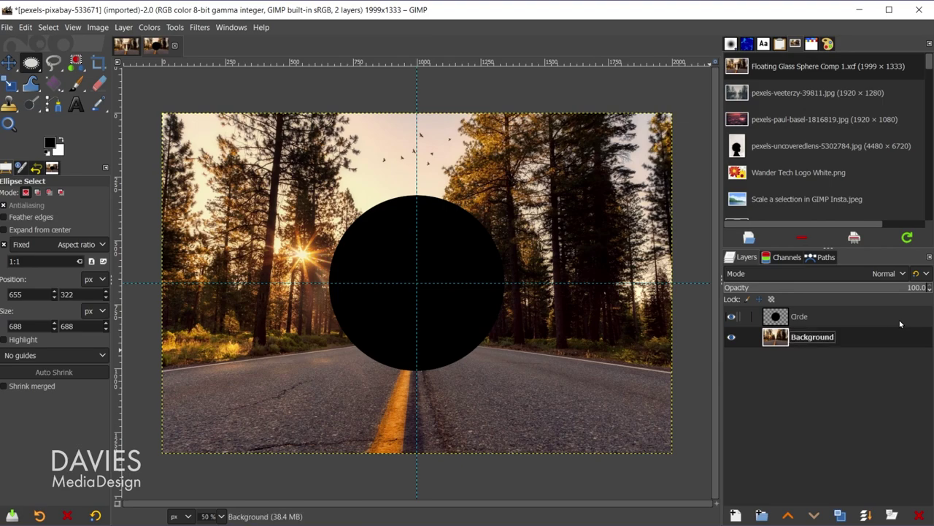
pyautogui.click(839, 516)
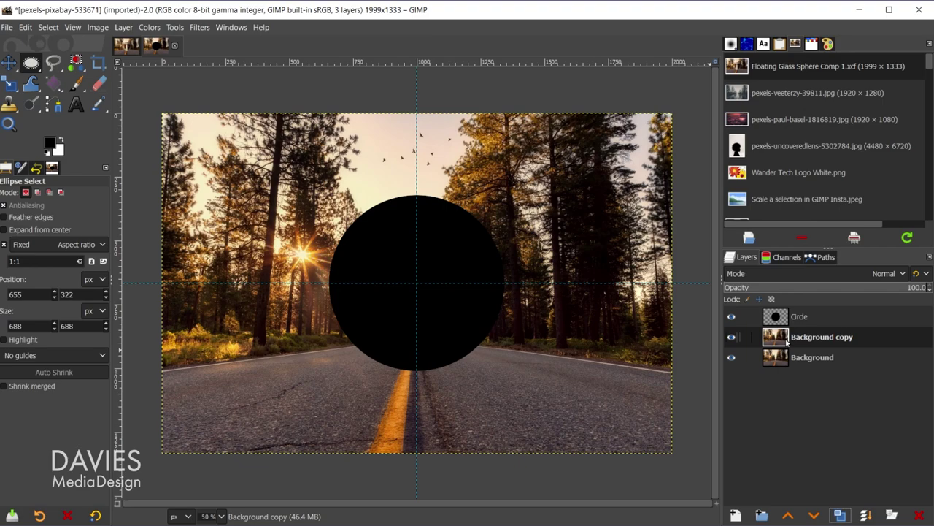
# Apply a Spherize distortion with about 71.69 angle of view to Background copy
pyautogui.click(200, 28)
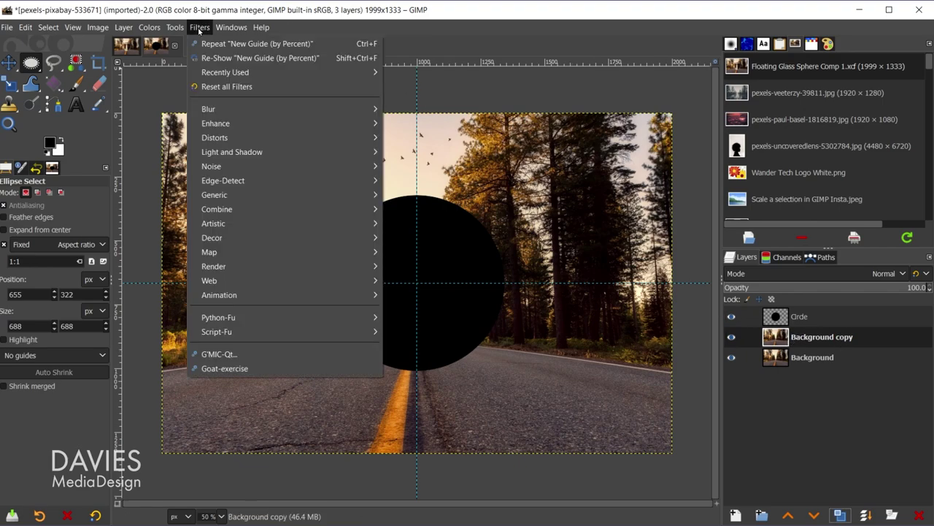
pyautogui.moveTo(227, 141)
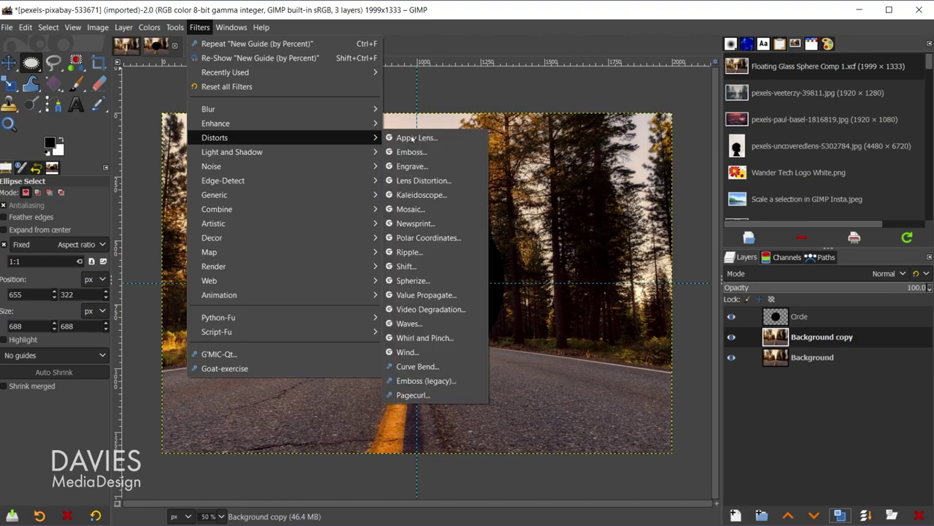
pyautogui.click(434, 283)
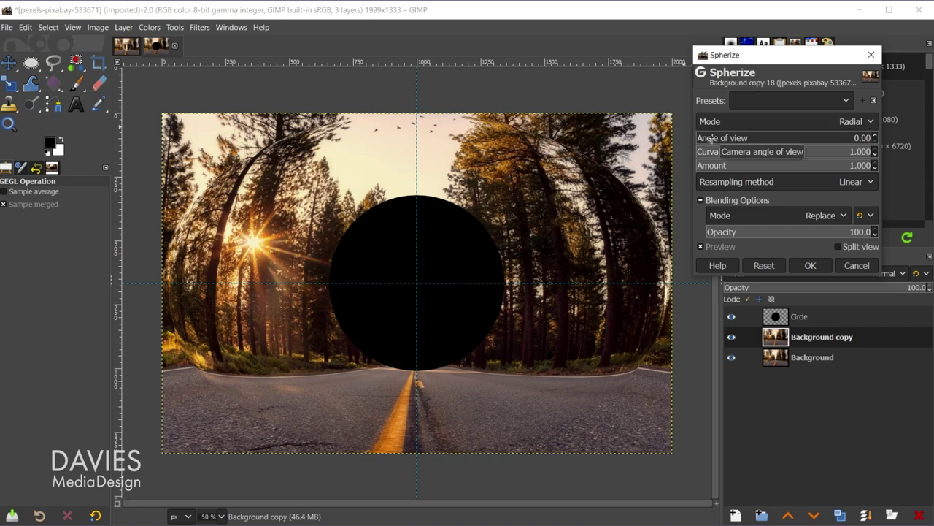
pyautogui.moveTo(712, 139); pyautogui.dragTo(766, 137)
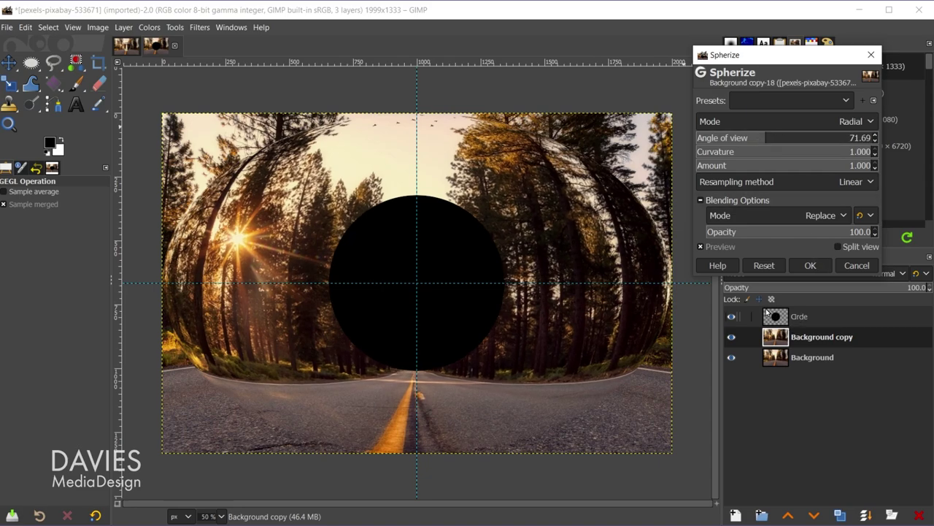
pyautogui.click(811, 265)
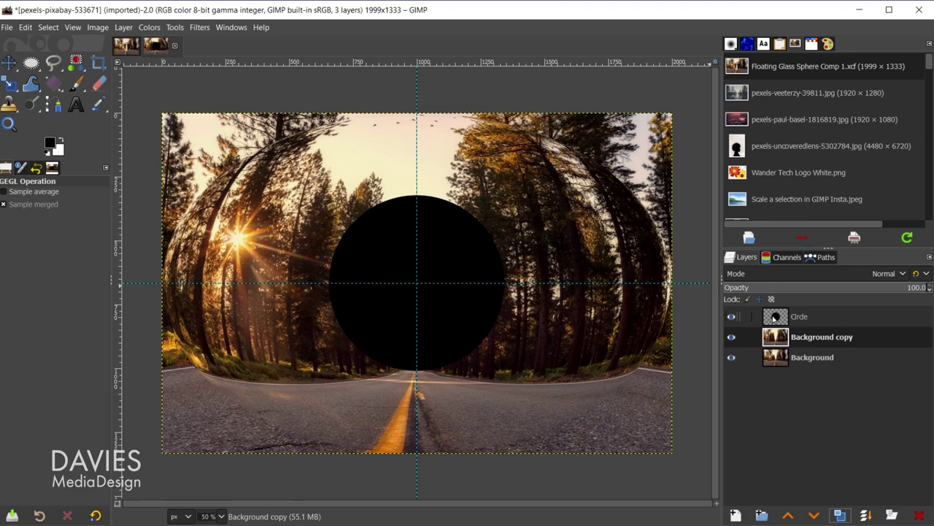
# Make the Circle layer active and use Alpha to Selection to select the black circle
pyautogui.keyDown('alt'); pyautogui.click(776, 317); pyautogui.keyUp('alt')
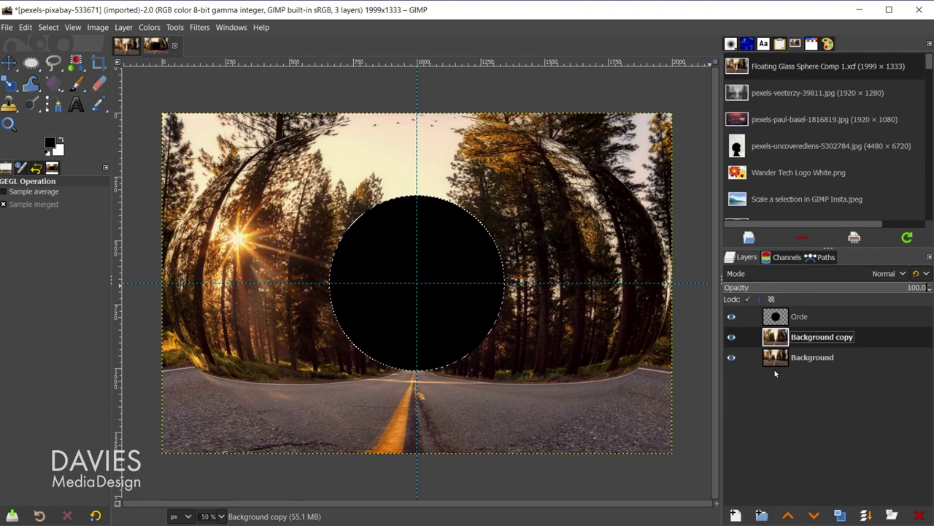
pyautogui.click(781, 319)
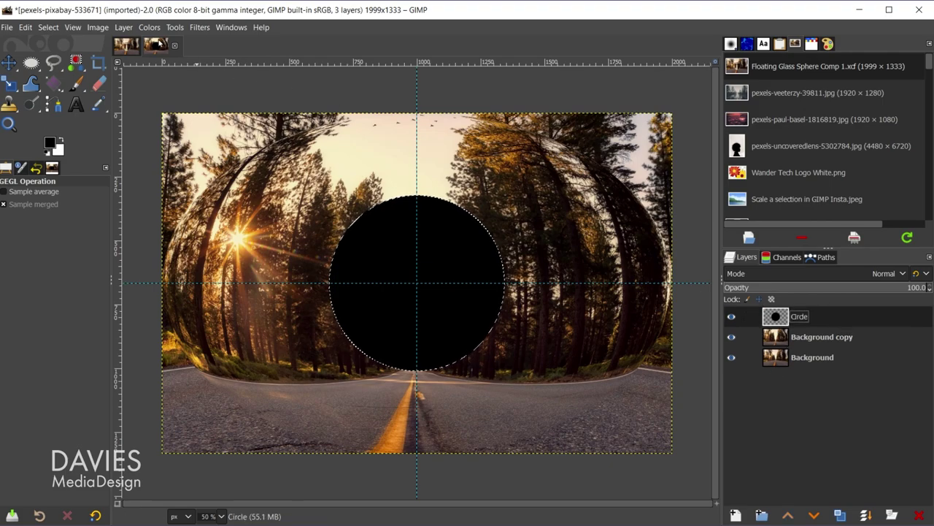
pyautogui.click(123, 28)
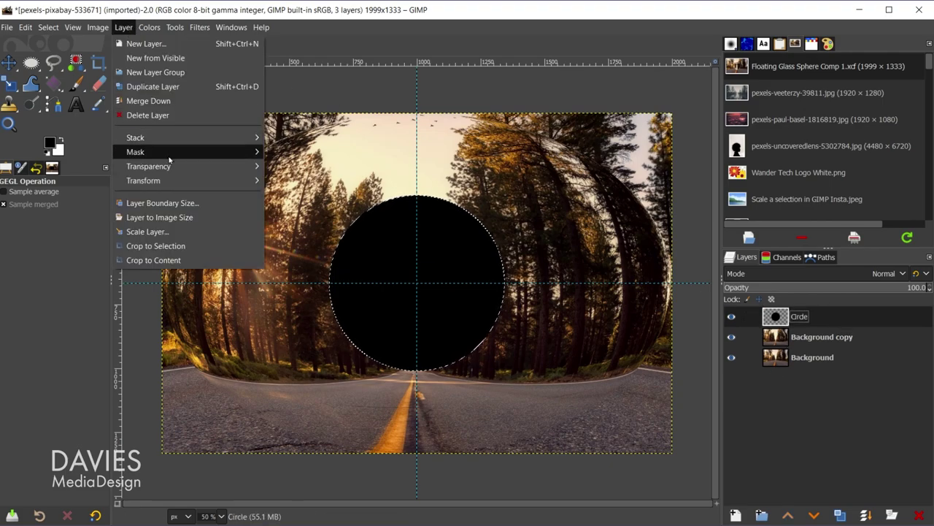
pyautogui.moveTo(176, 167)
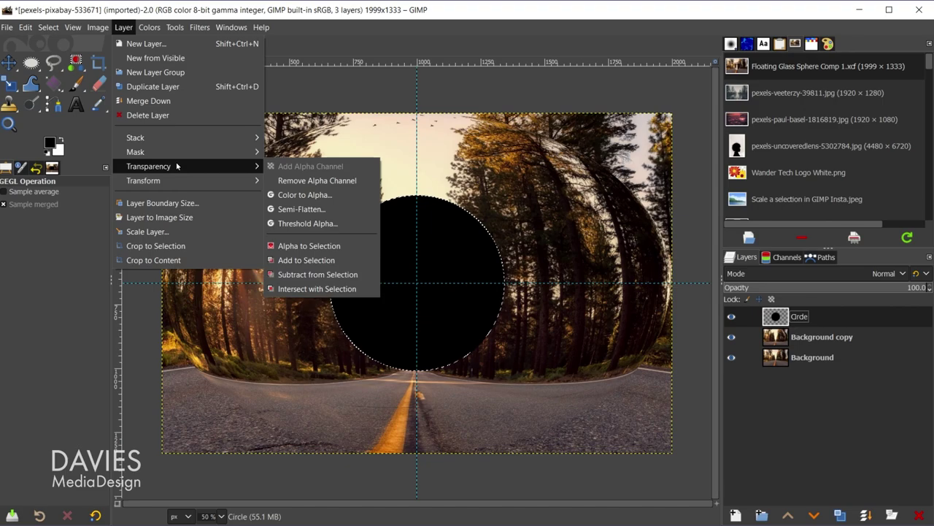
pyautogui.click(307, 248)
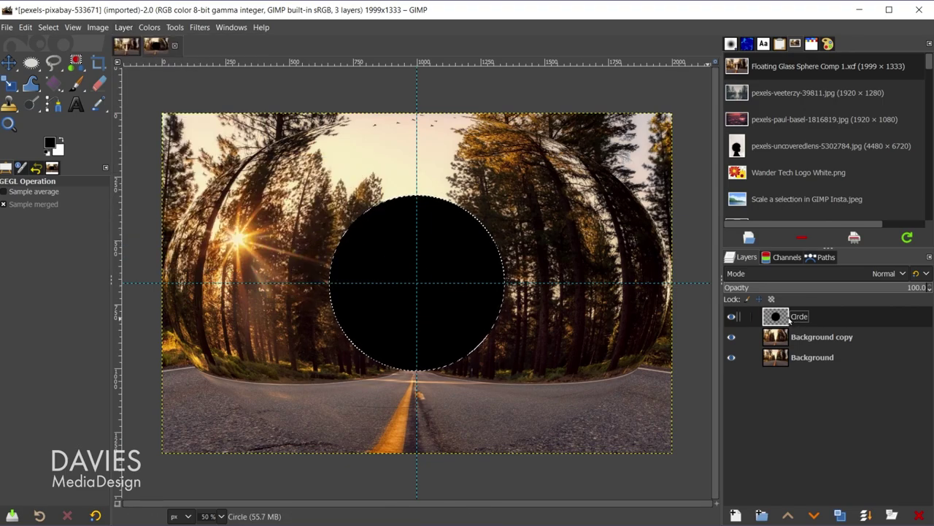
# Add New Guides from Selection framing the circle's bounding box
pyautogui.click(96, 28)
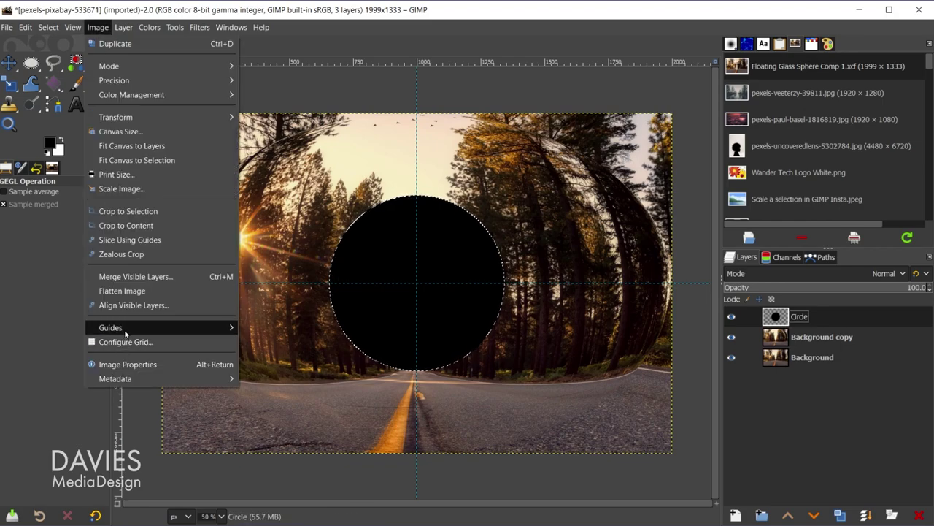
pyautogui.moveTo(128, 330)
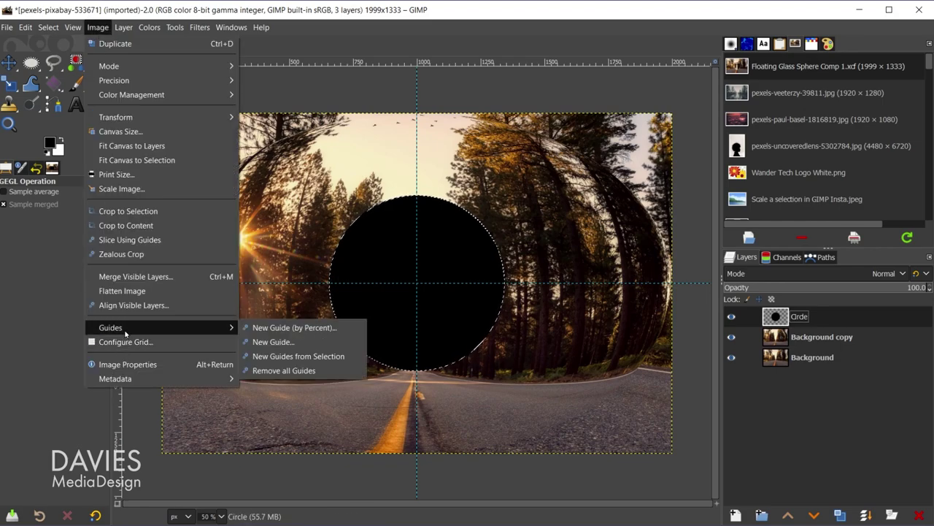
pyautogui.click(339, 357)
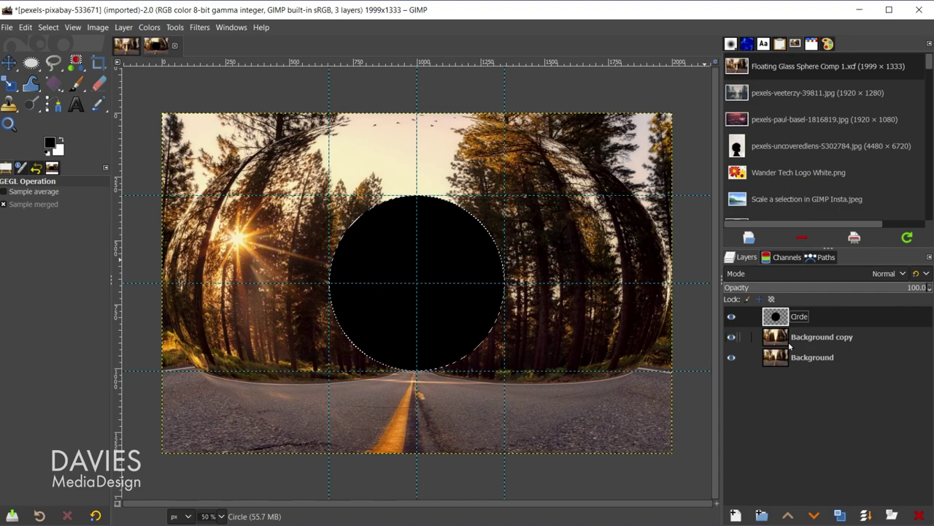
# Scale Background copy down to 687×687 px so it fits the guides around the circle
pyautogui.click(816, 337)
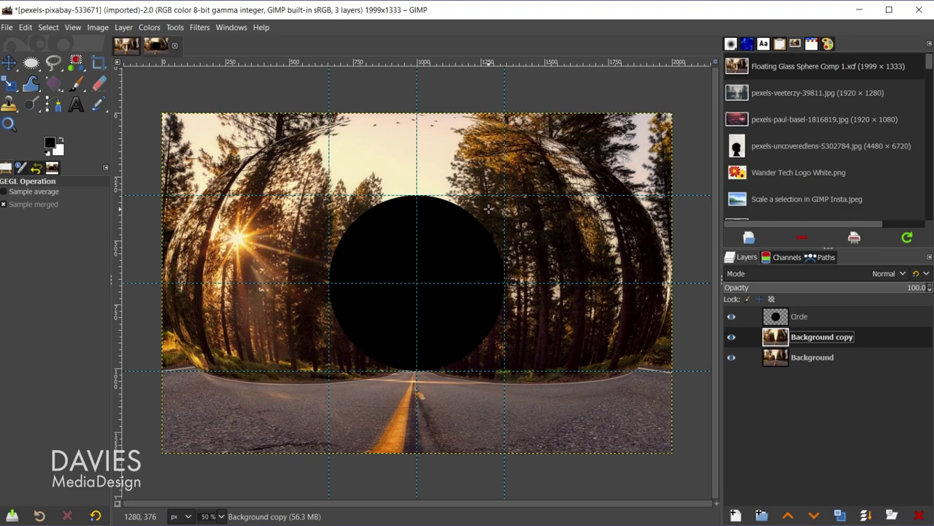
pyautogui.hotkey('shift', 's')
pyautogui.click(485, 214)
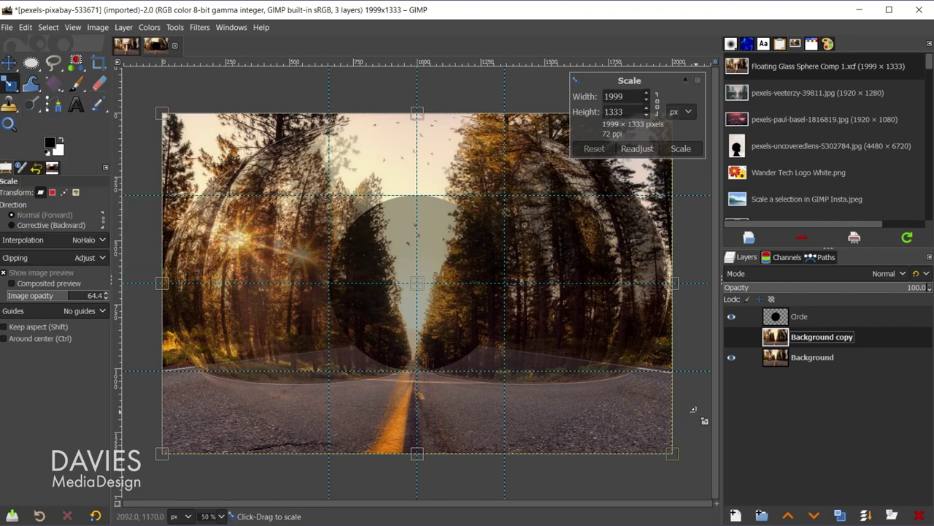
pyautogui.moveTo(686, 468); pyautogui.dragTo(393, 351)
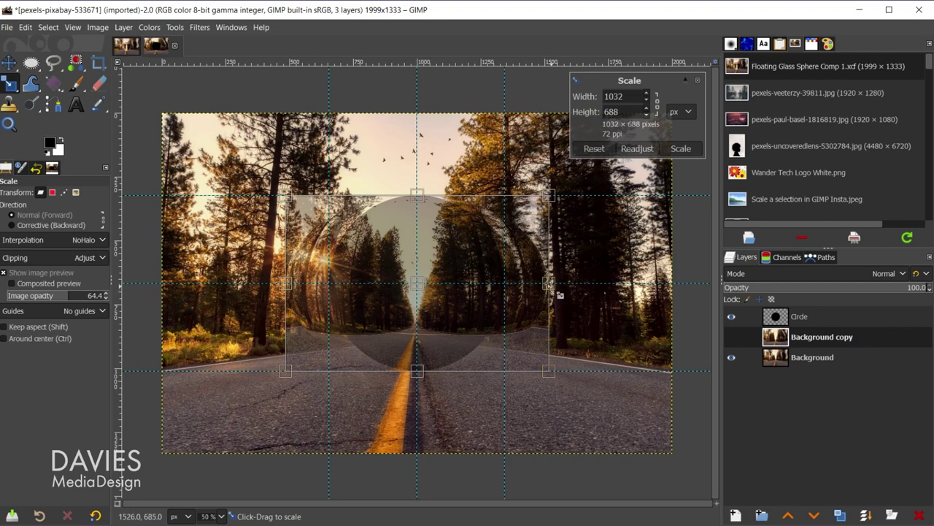
pyautogui.moveTo(559, 294); pyautogui.dragTo(518, 296)
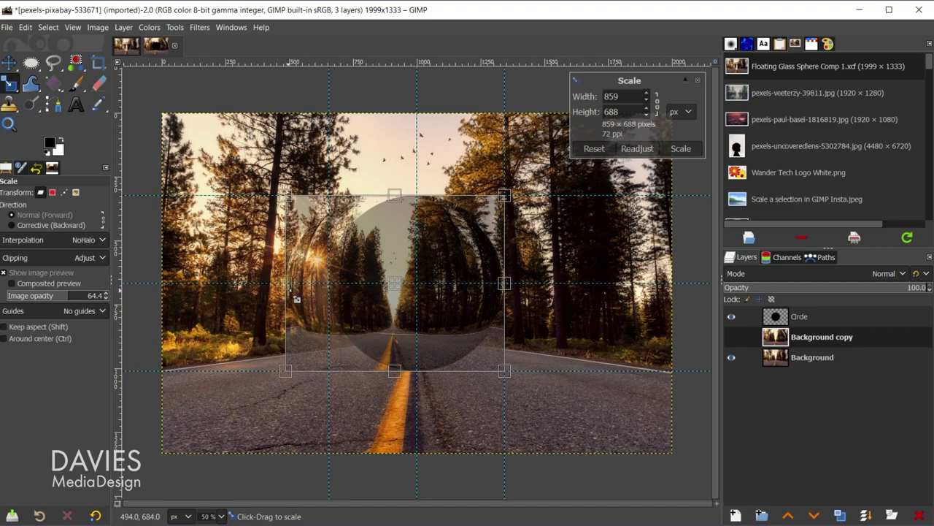
pyautogui.click(662, 108)
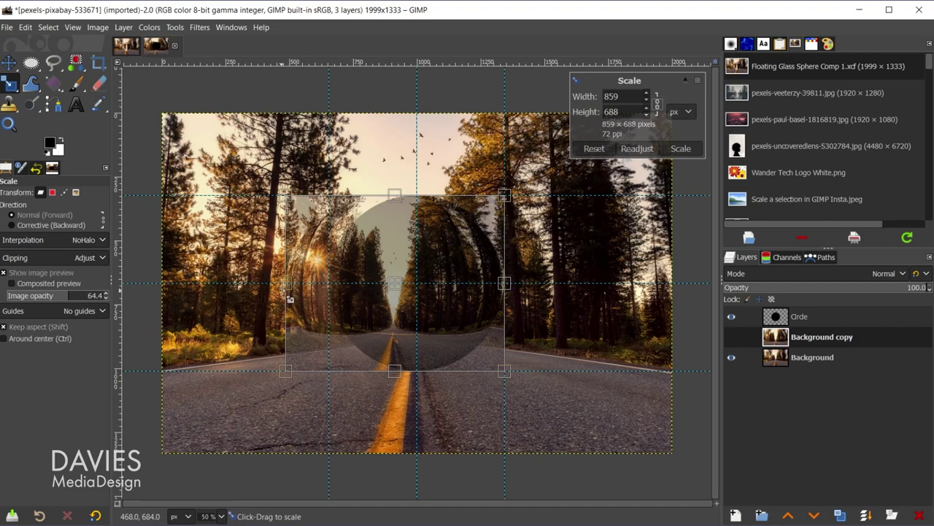
pyautogui.moveTo(289, 296); pyautogui.dragTo(343, 315)
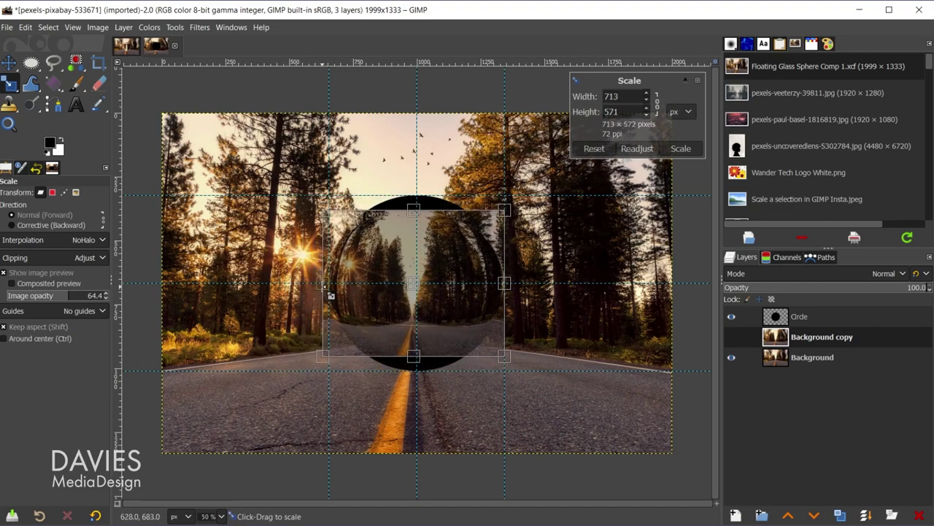
pyautogui.hotkey('ctrl', 'z')
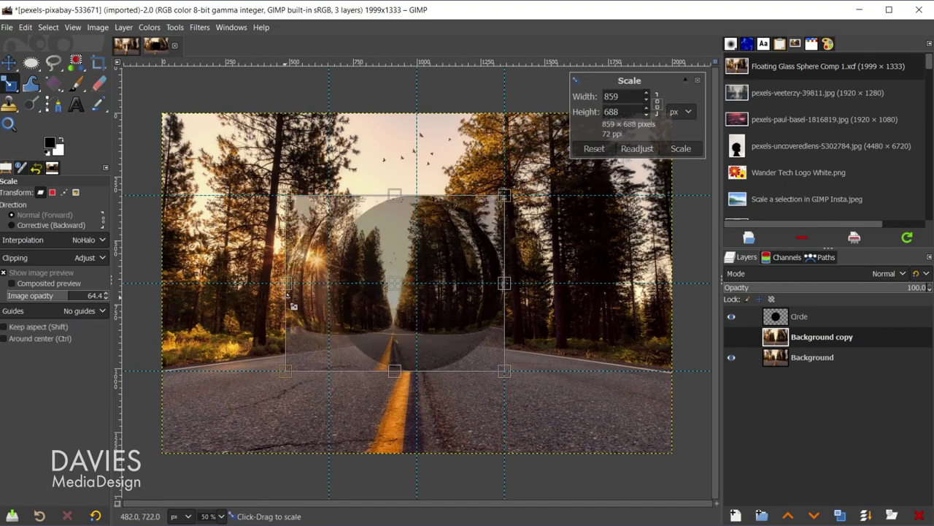
pyautogui.moveTo(294, 295); pyautogui.dragTo(333, 292)
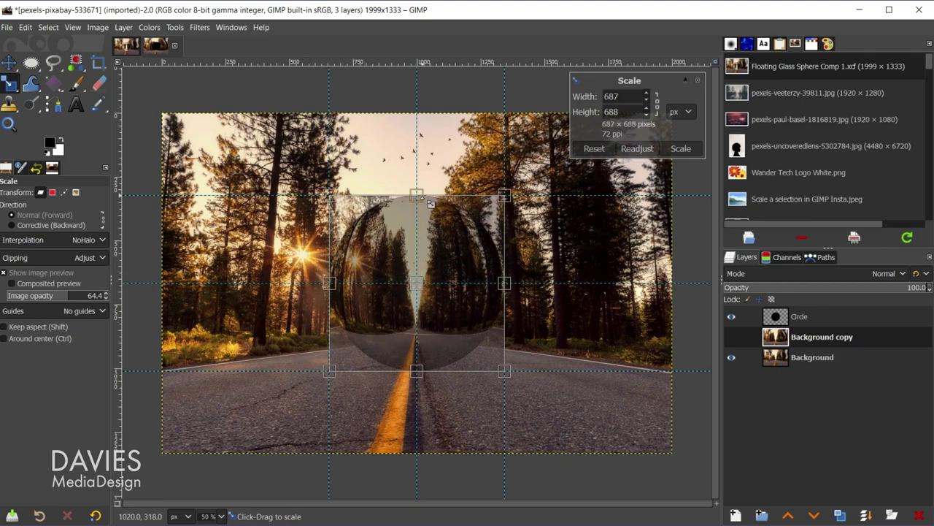
pyautogui.moveTo(420, 369); pyautogui.dragTo(418, 366)
pyautogui.click(682, 149)
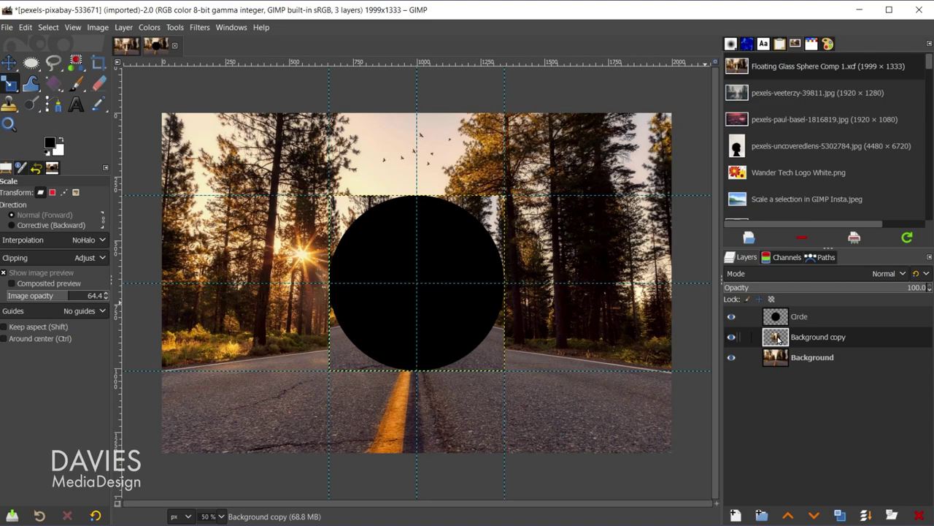
# Move Background copy above the Circle layer and load an Alpha to Selection
pyautogui.moveTo(778, 337); pyautogui.dragTo(776, 316)
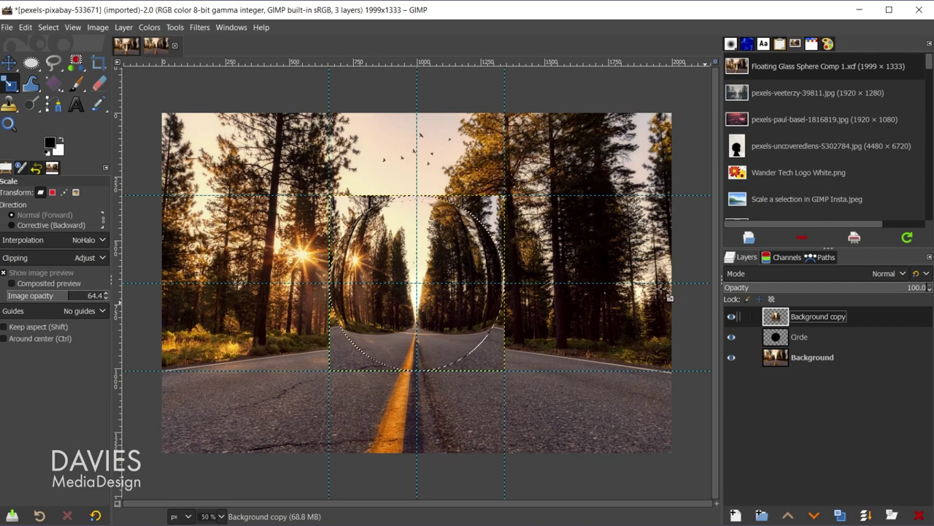
pyautogui.click(123, 27)
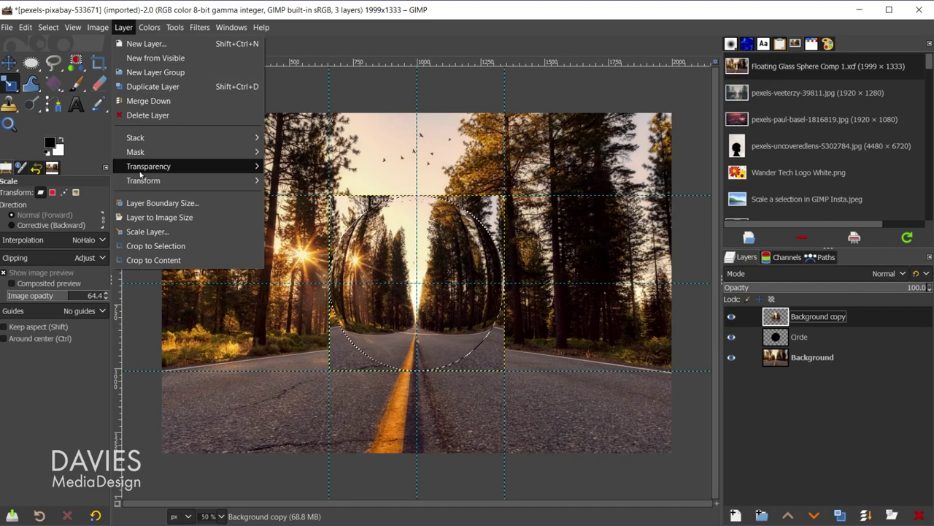
pyautogui.moveTo(147, 173)
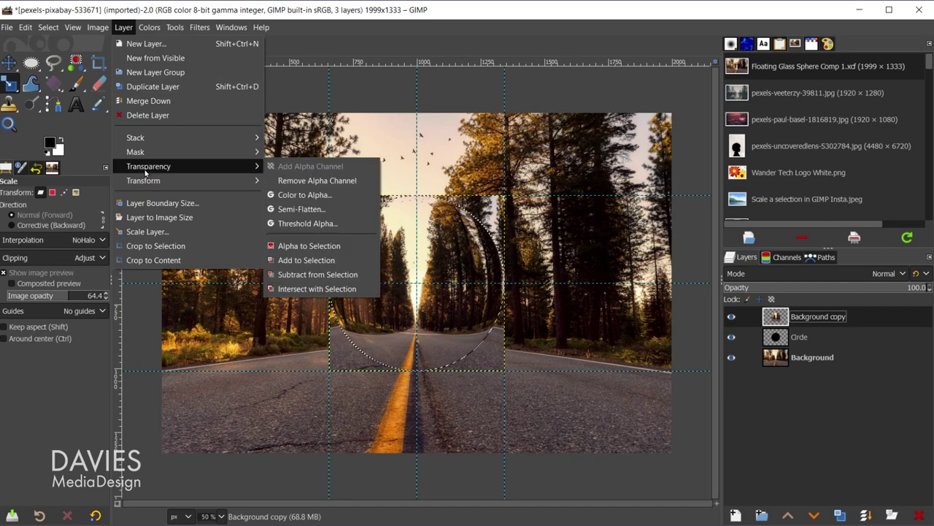
pyautogui.click(312, 247)
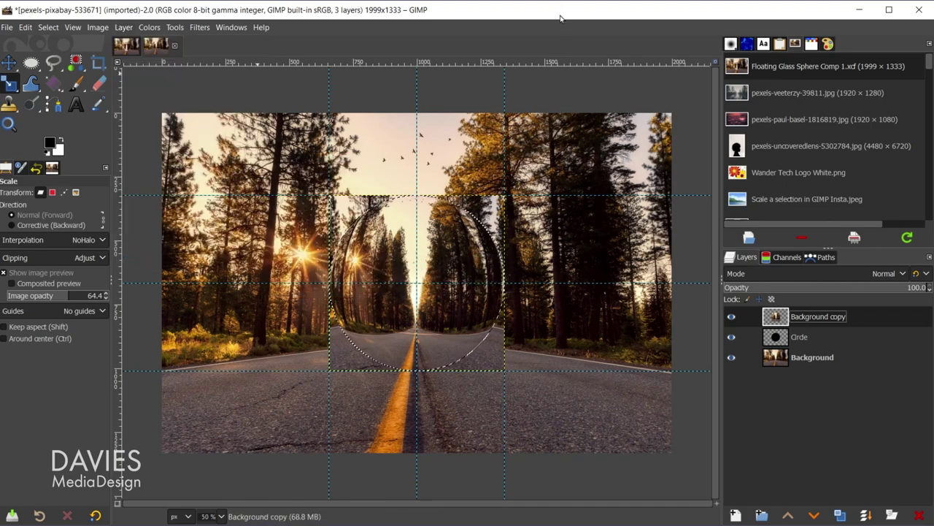
# Add a Selection-based layer mask to Background copy, clipping it to the circle
pyautogui.rightClick(775, 316)
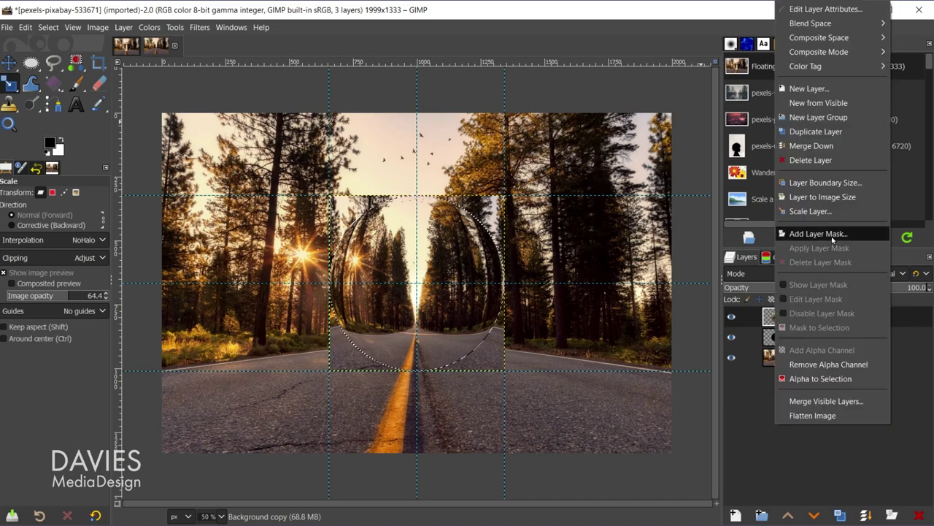
pyautogui.click(810, 234)
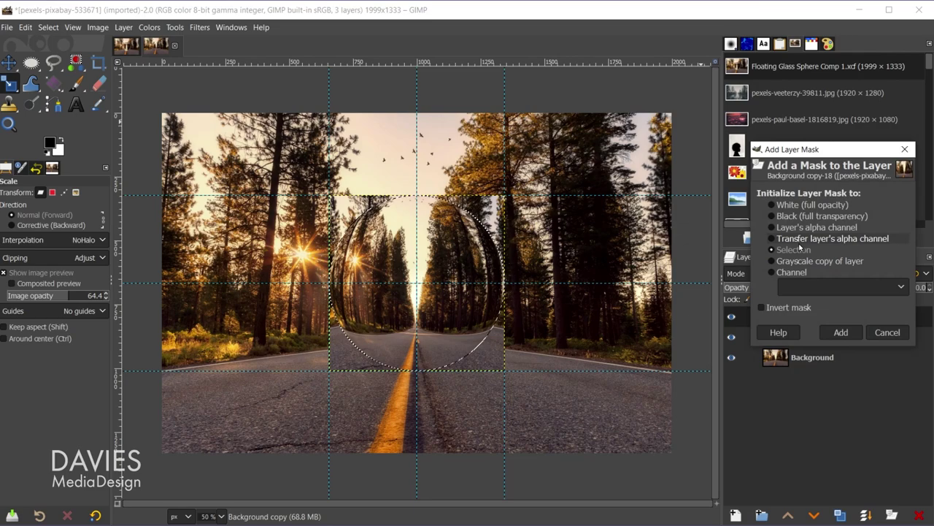
pyautogui.click(844, 333)
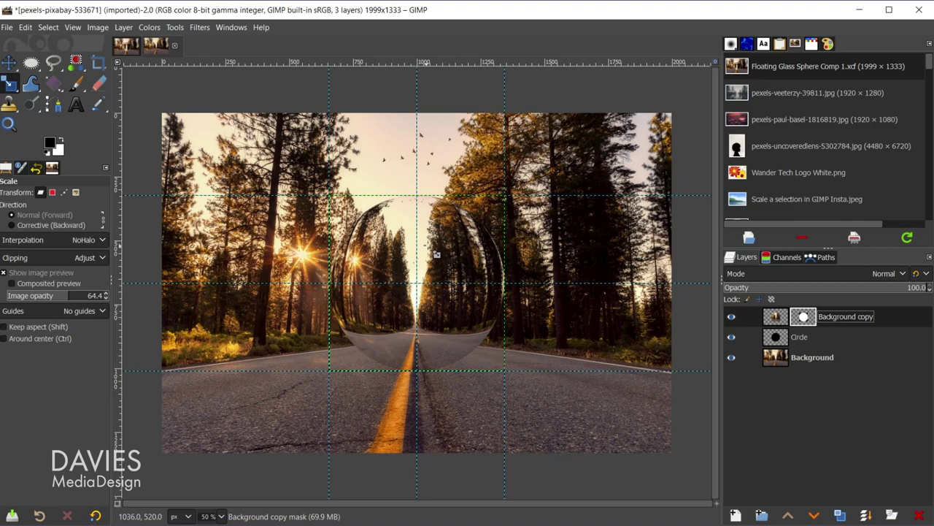
# Flip the Background copy layer vertically so the sphere shows an upside-down forest road
pyautogui.hotkey('shift', 'f')
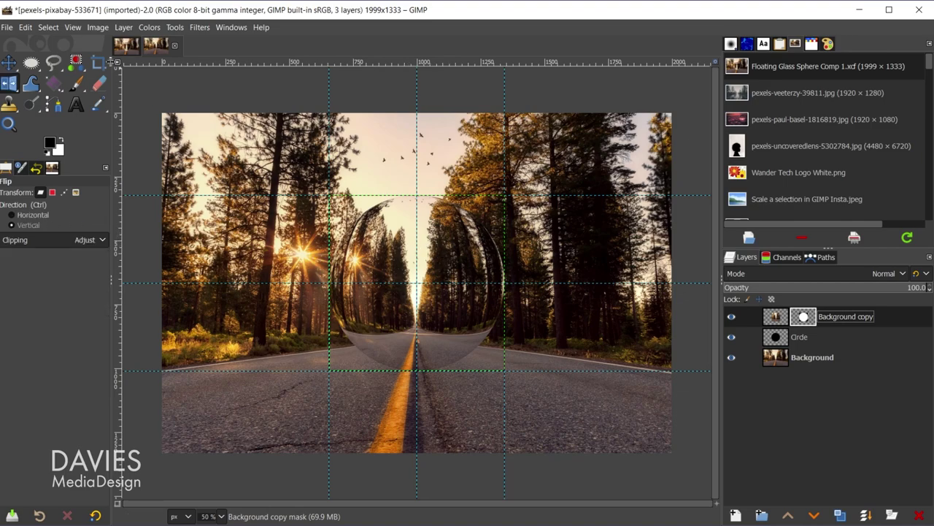
pyautogui.click(11, 83)
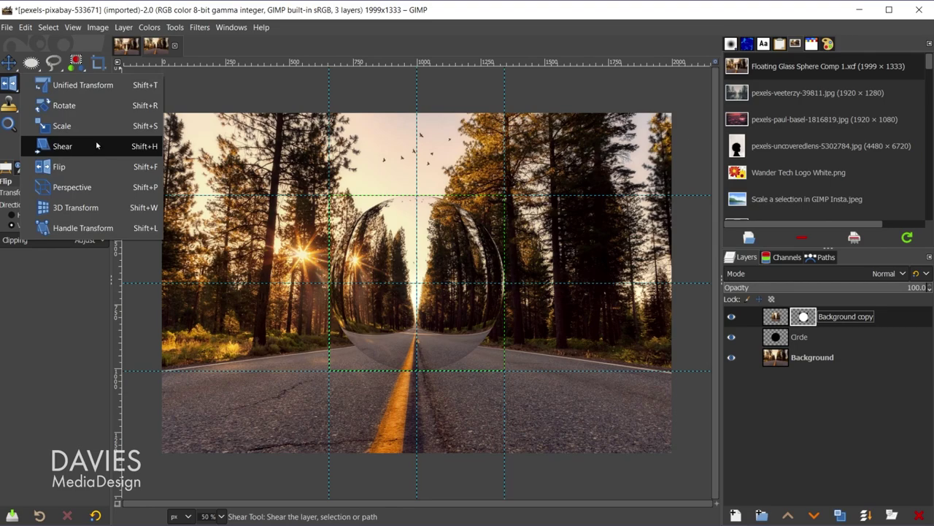
pyautogui.click(95, 169)
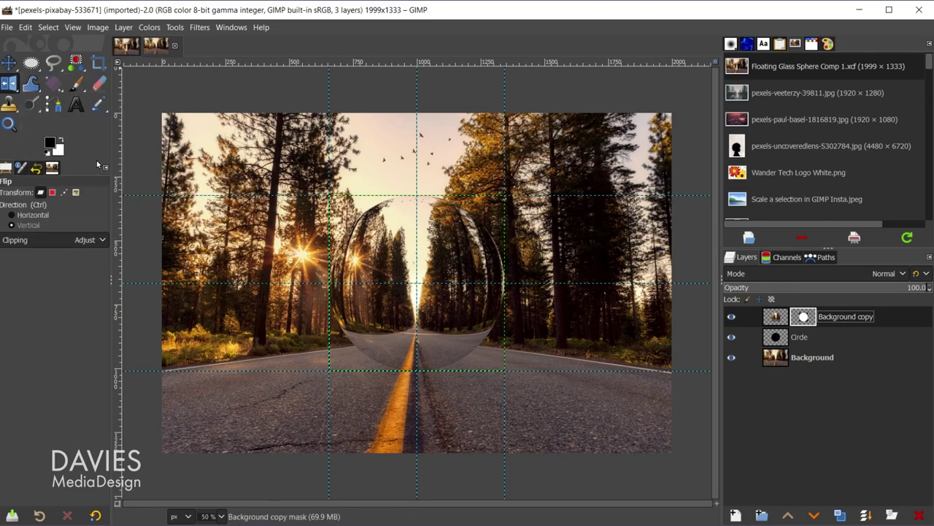
pyautogui.click(776, 317)
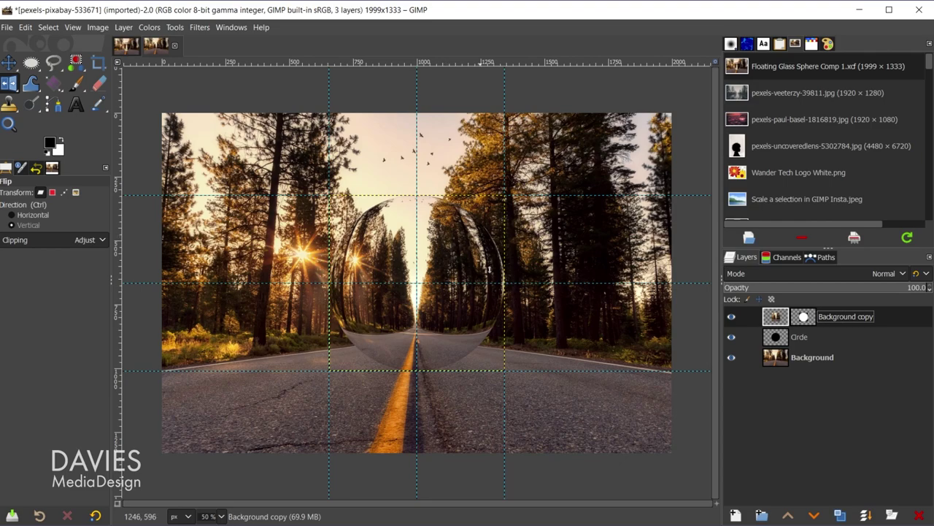
pyautogui.click(448, 245)
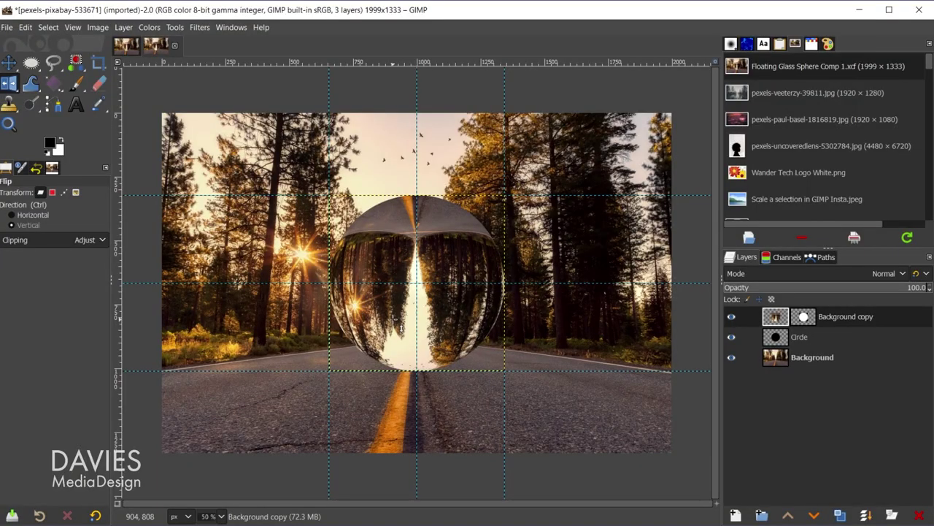
# Duplicate the Circle layer, move the copy to the top, crop it to content and clear it
pyautogui.click(773, 337)
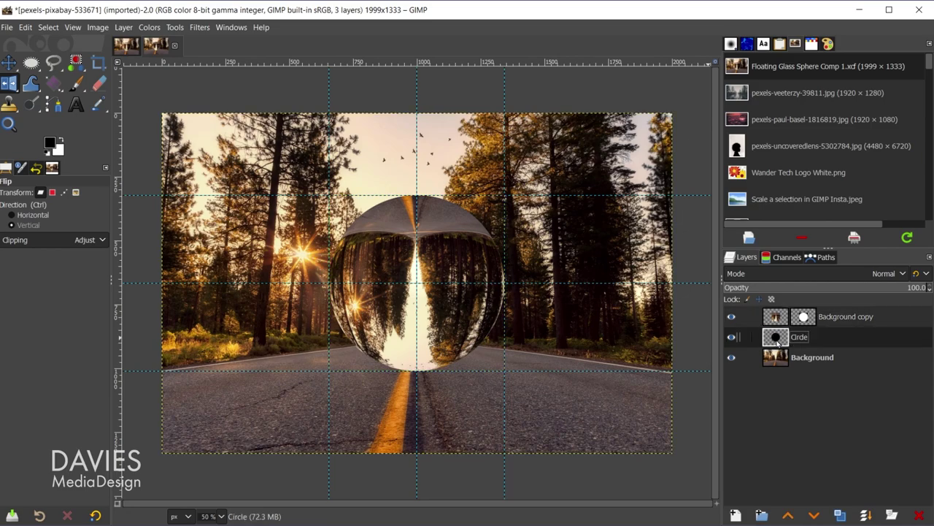
pyautogui.click(840, 516)
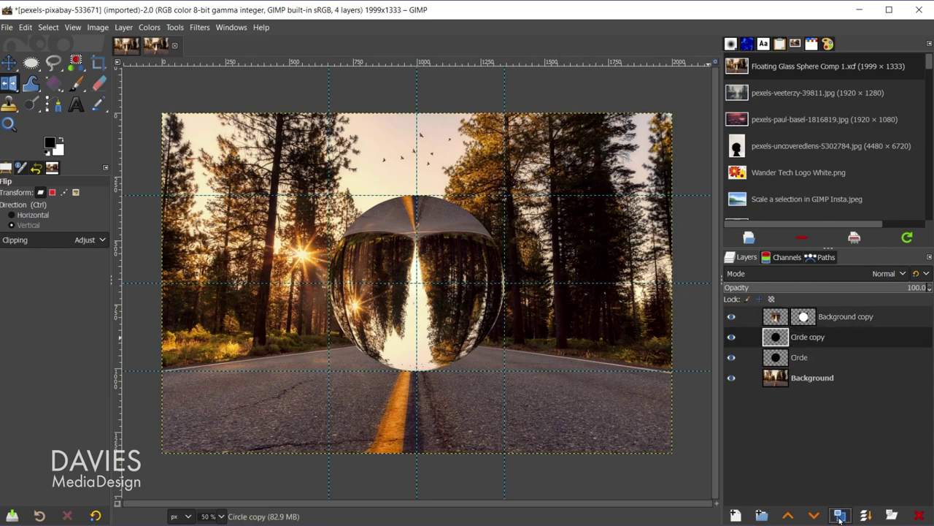
pyautogui.moveTo(776, 337); pyautogui.dragTo(783, 318)
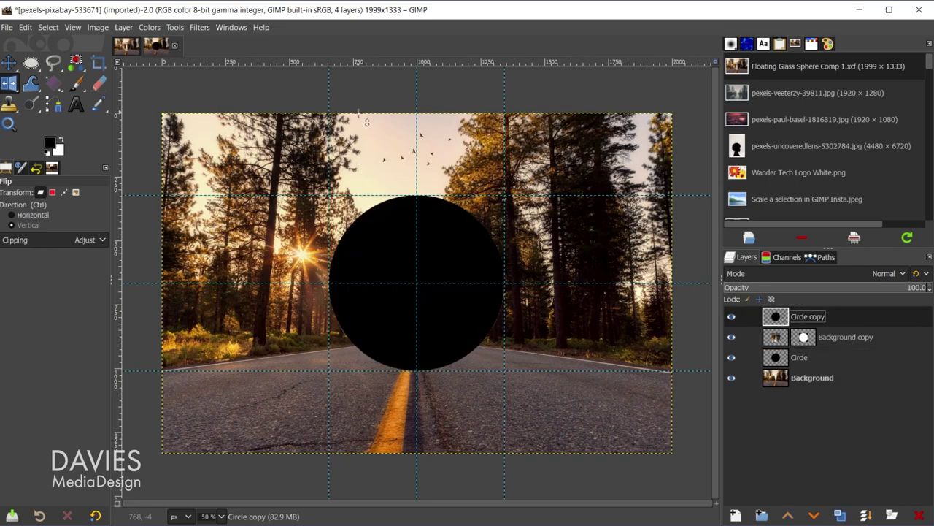
pyautogui.click(126, 27)
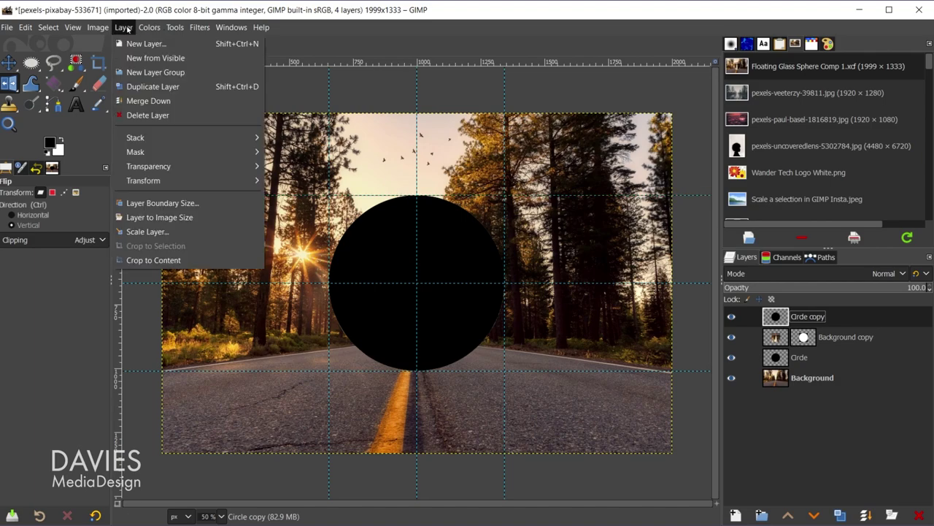
pyautogui.click(183, 260)
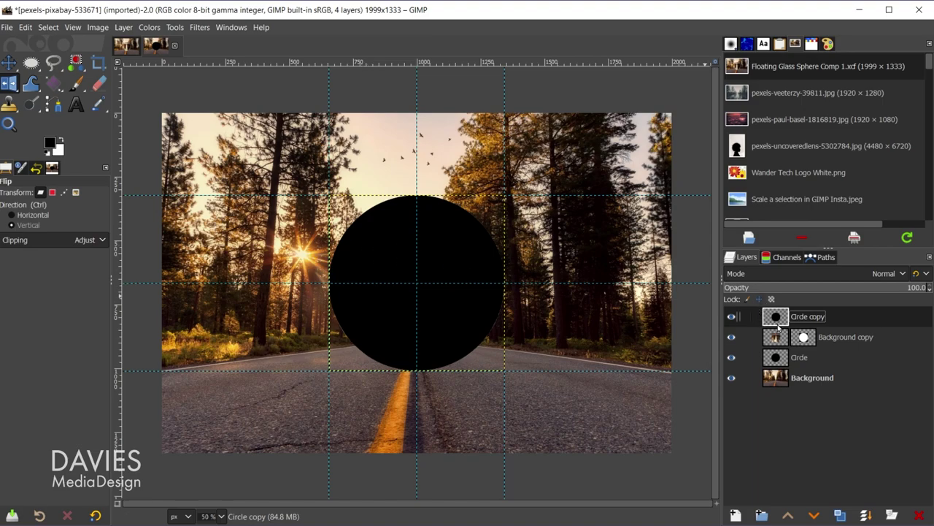
pyautogui.click(522, 262)
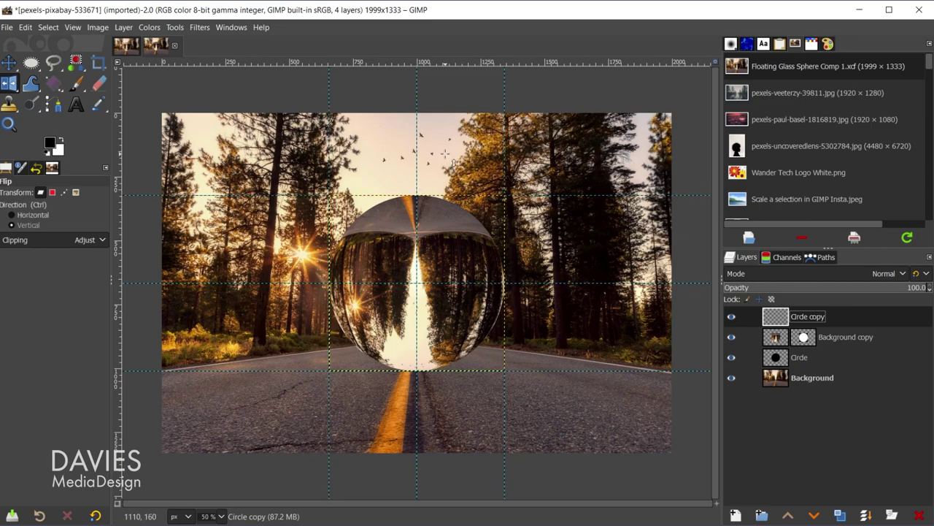
# Search the command list for 'Sphere' and launch the Sphere Designer filter
pyautogui.click(260, 27)
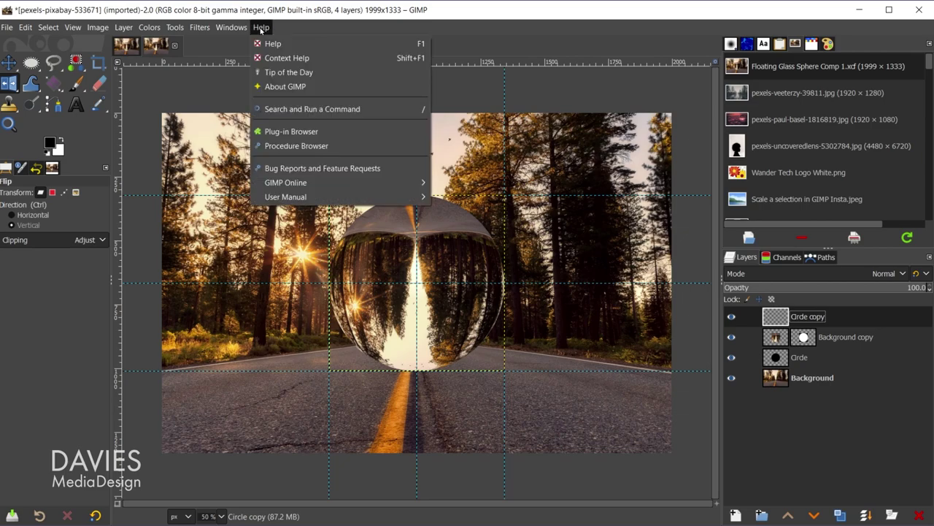
pyautogui.click(303, 109)
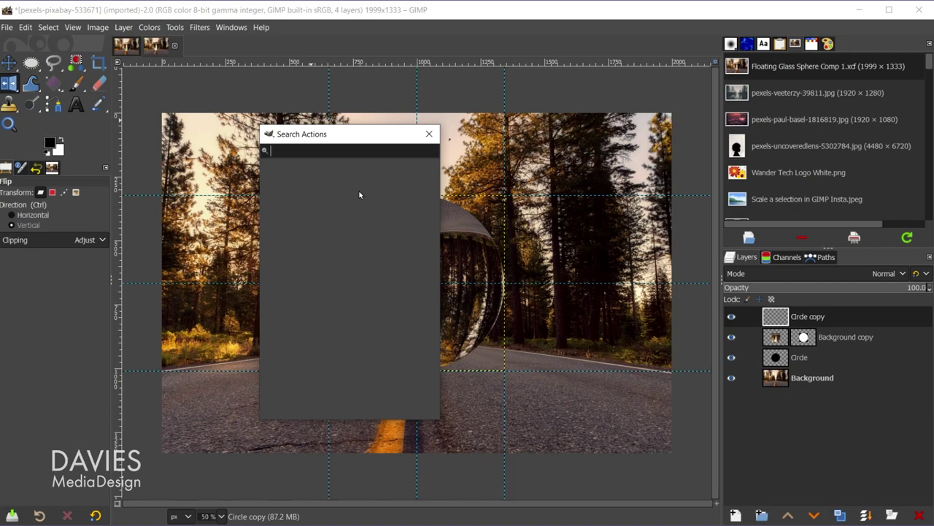
pyautogui.write('Sphere')
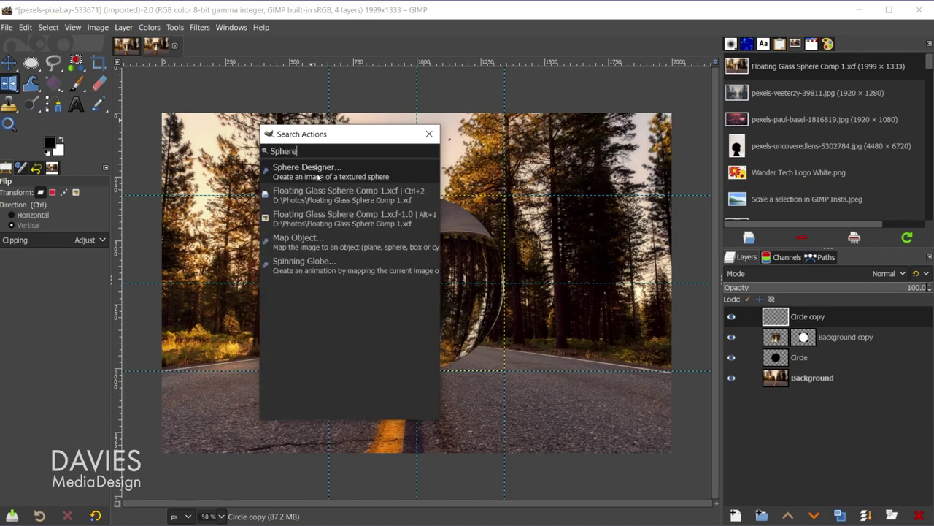
pyautogui.click(318, 177)
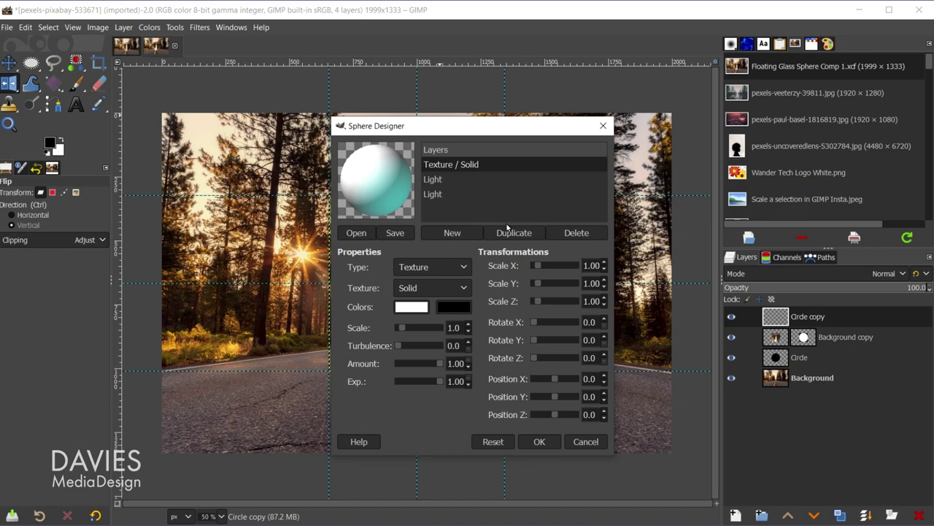
# Make the second light black, reposition the first light, and render the sphere
pyautogui.click(436, 196)
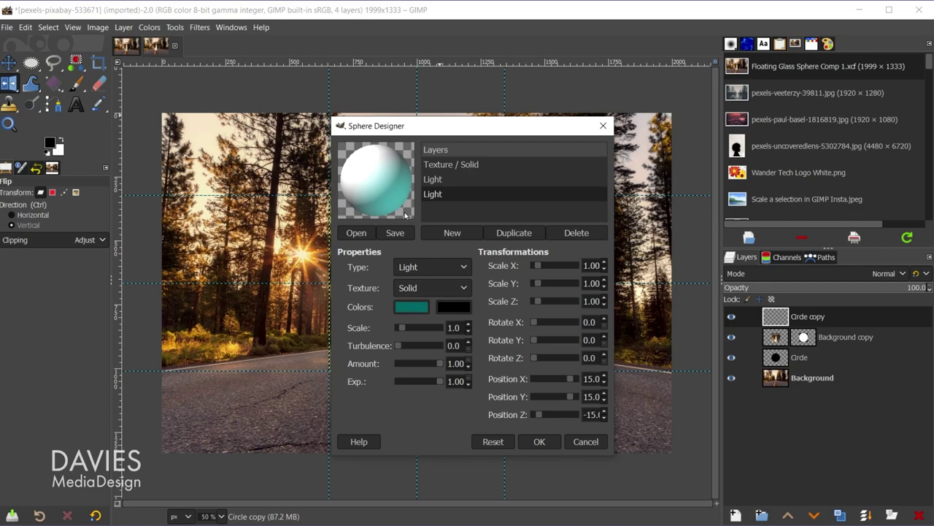
pyautogui.click(403, 309)
pyautogui.moveTo(394, 315); pyautogui.dragTo(356, 346)
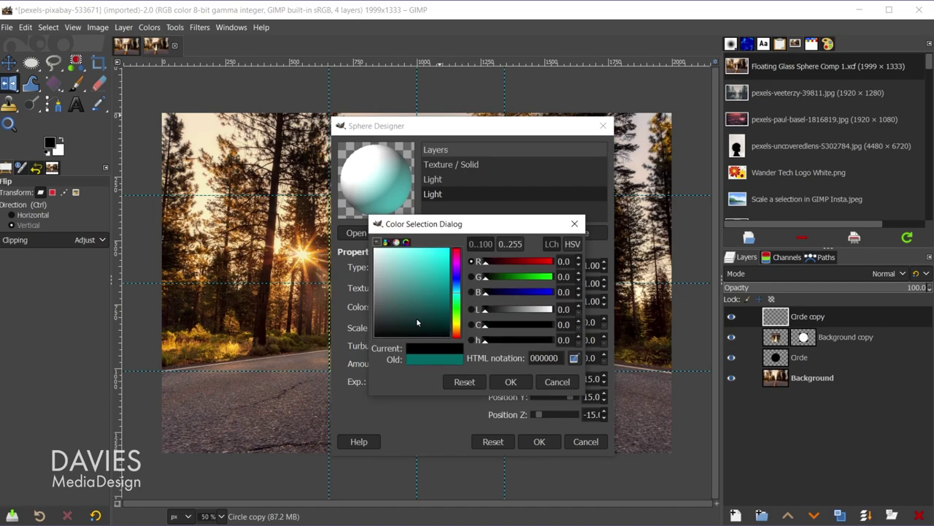
pyautogui.click(510, 381)
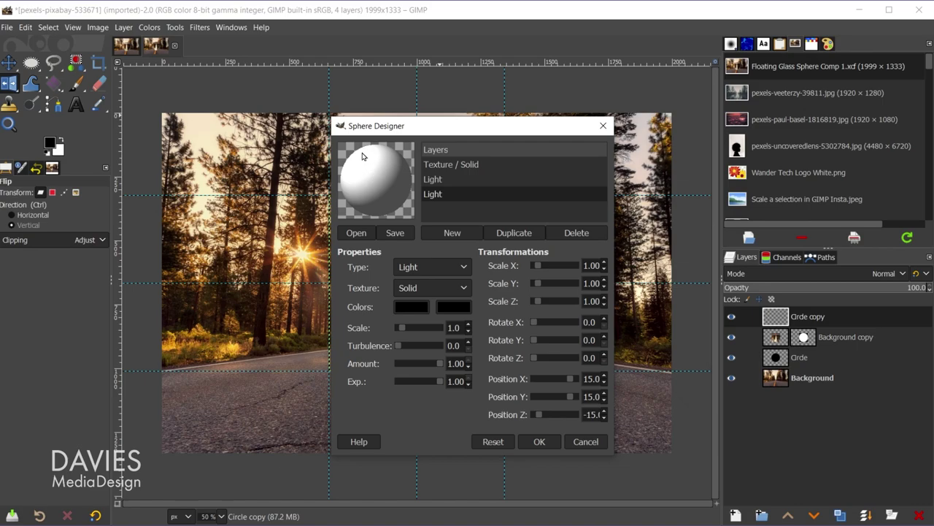
pyautogui.click(437, 181)
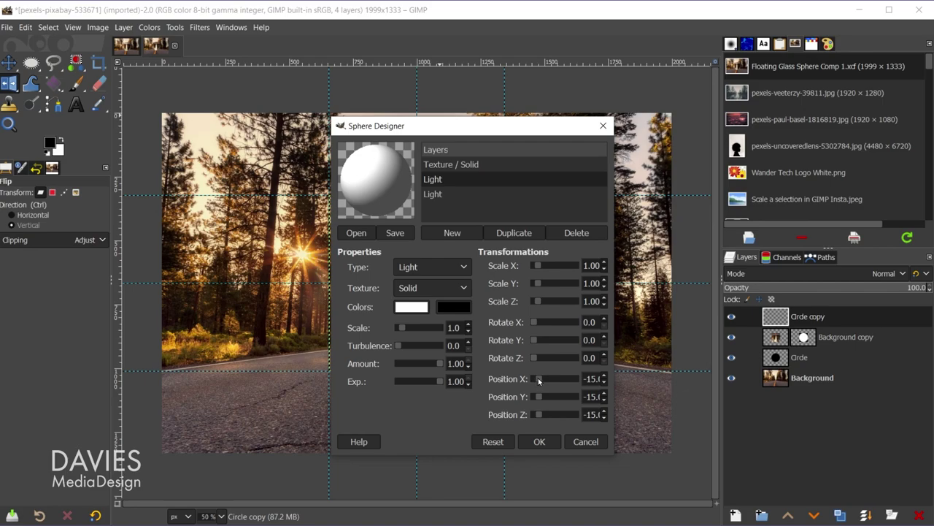
pyautogui.moveTo(539, 378); pyautogui.dragTo(537, 417)
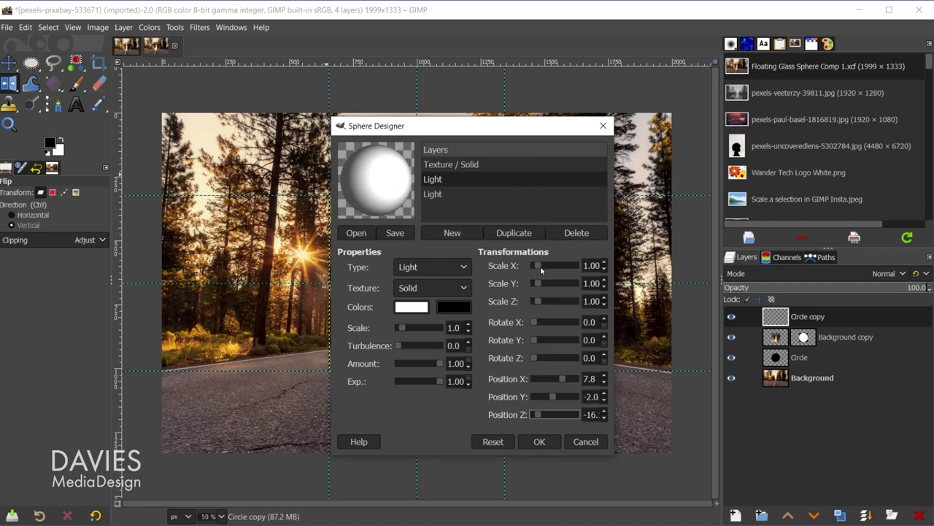
pyautogui.click(539, 441)
pyautogui.press('m')
pyautogui.scroll(-1, 511, 427)
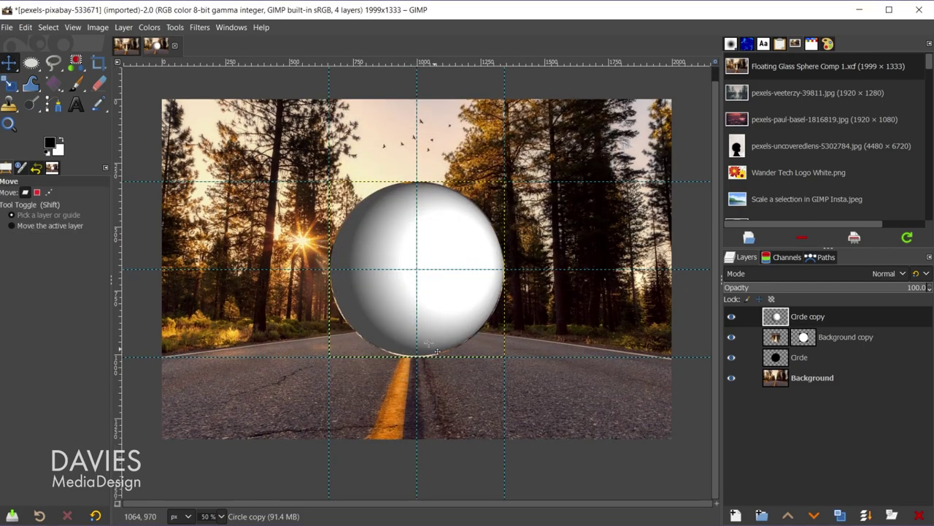
# Scale the Circle copy sphere proportionally to 698 × 698 px
pyautogui.scroll(5, 423, 354)
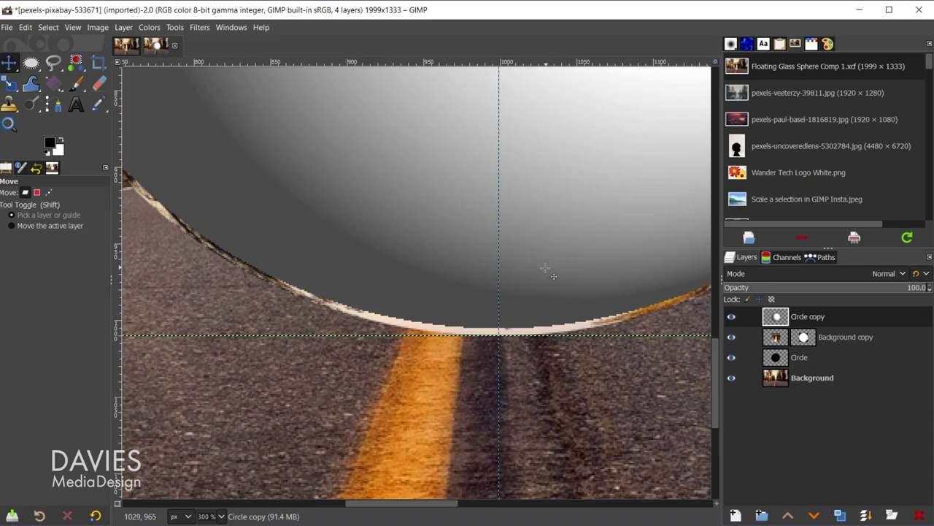
pyautogui.hotkey('shift', 's')
pyautogui.click(547, 268)
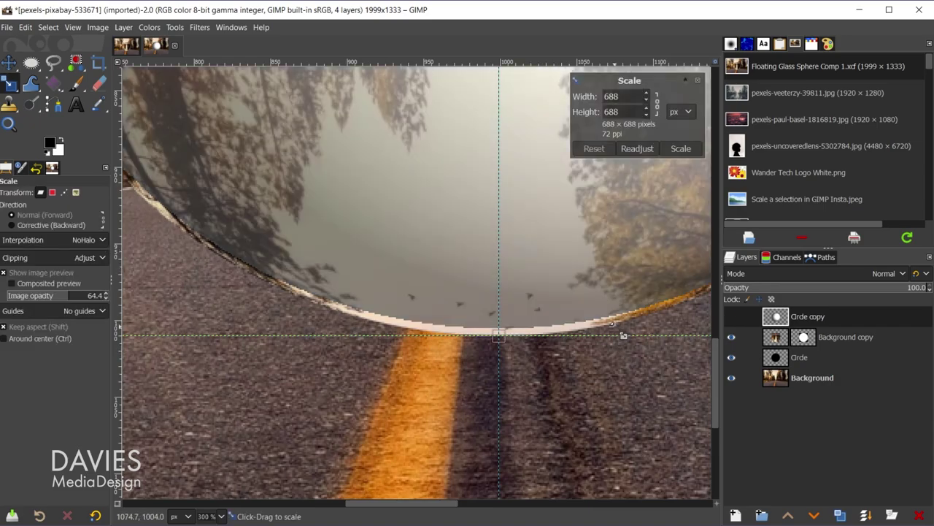
pyautogui.scroll(2, 631, 257)
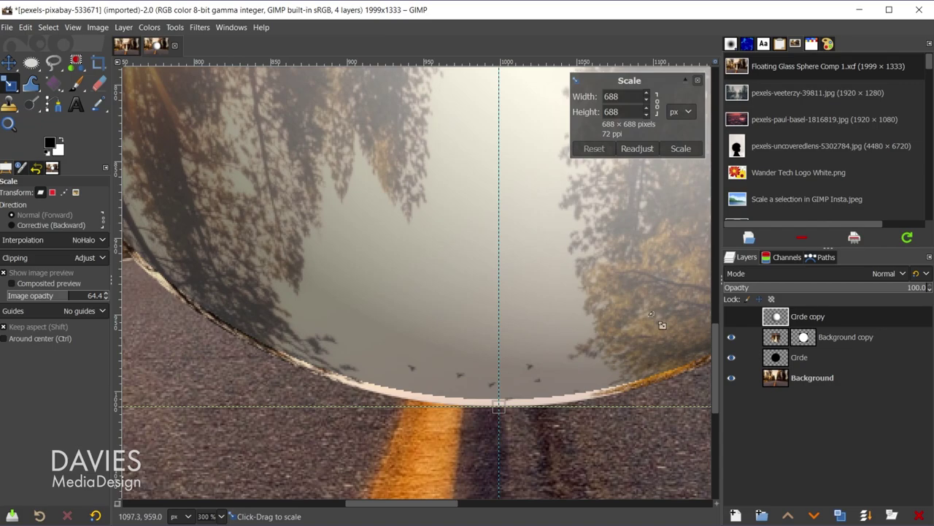
pyautogui.click(656, 108)
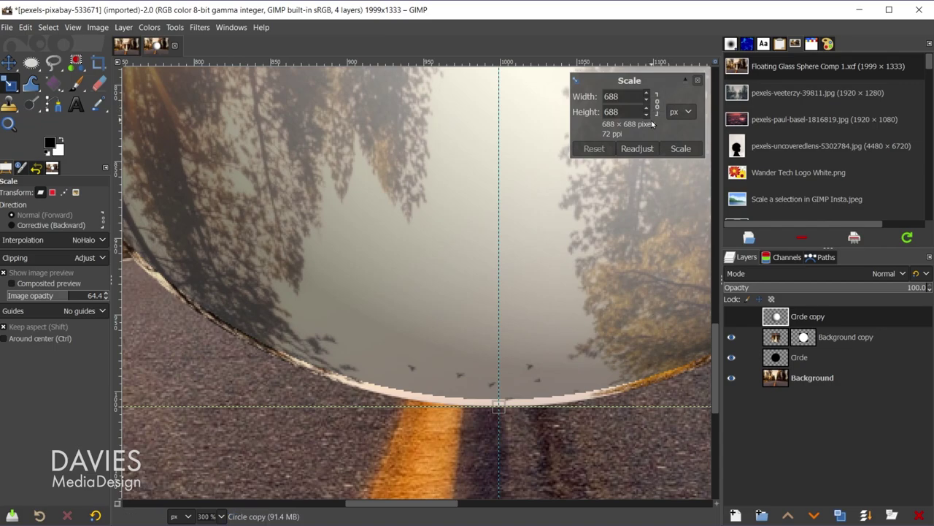
pyautogui.moveTo(498, 408)
pyautogui.mouseDown()
pyautogui.moveTo(495, 441)
pyautogui.moveTo(503, 384)
pyautogui.moveTo(501, 426)
pyautogui.moveTo(499, 400)
pyautogui.moveTo(495, 416)
pyautogui.mouseUp()
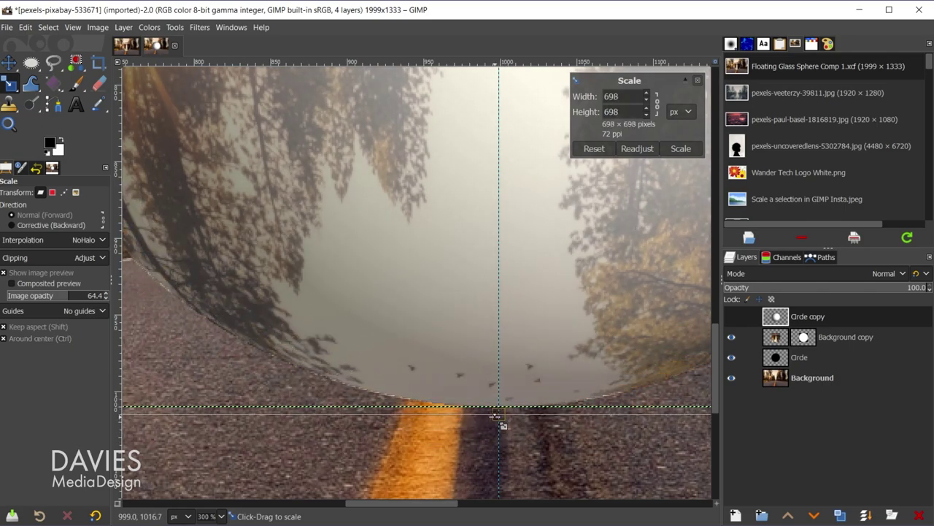
pyautogui.scroll(15, 503, 412)
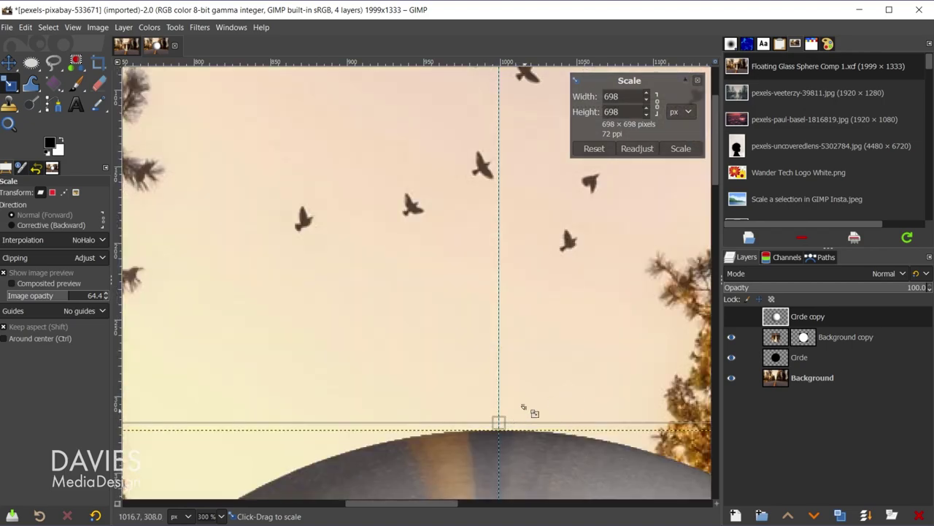
pyautogui.scroll(-8, 522, 407)
pyautogui.moveTo(422, 502)
pyautogui.mouseDown()
pyautogui.moveTo(385, 511)
pyautogui.moveTo(437, 511)
pyautogui.mouseUp()
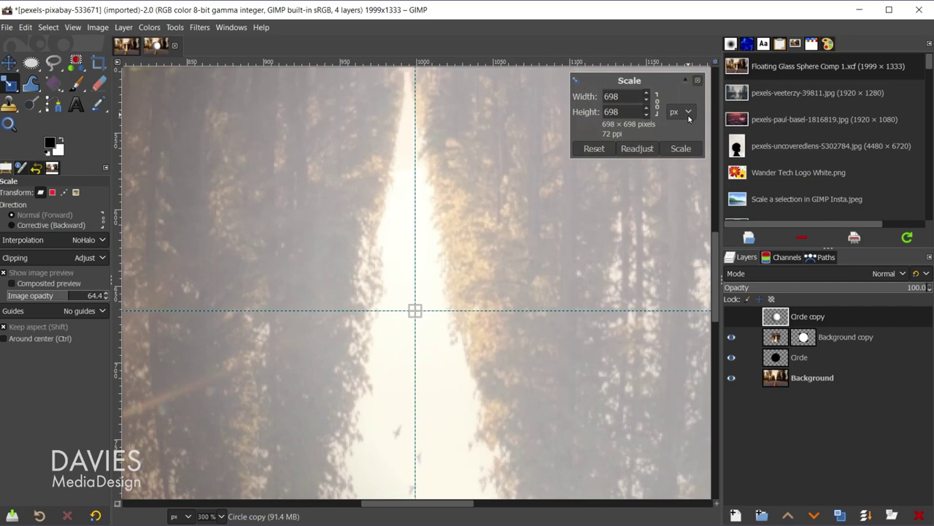
pyautogui.click(681, 148)
pyautogui.keyDown('ctrl'); pyautogui.scroll(-5, 625, 380); pyautogui.keyUp('ctrl')
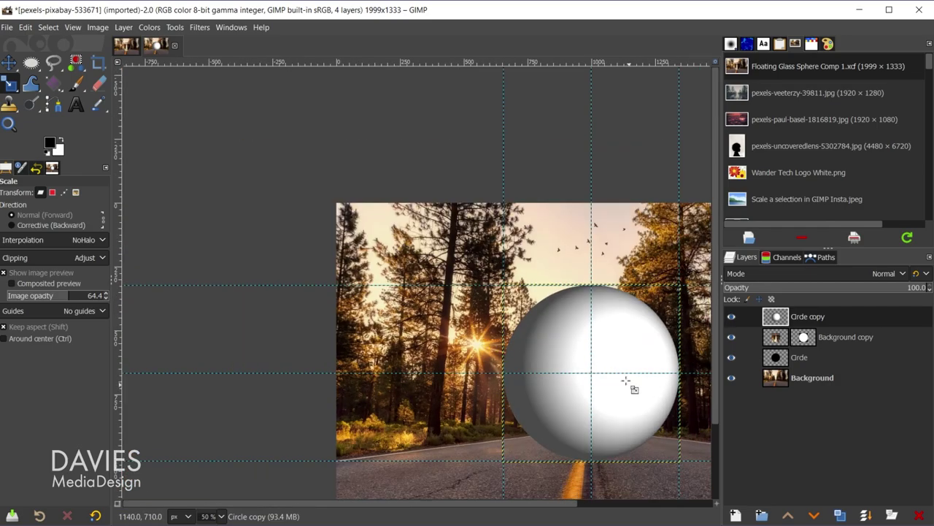
pyautogui.hscroll(5, 541, 474)
pyautogui.scroll(-3, 571, 456)
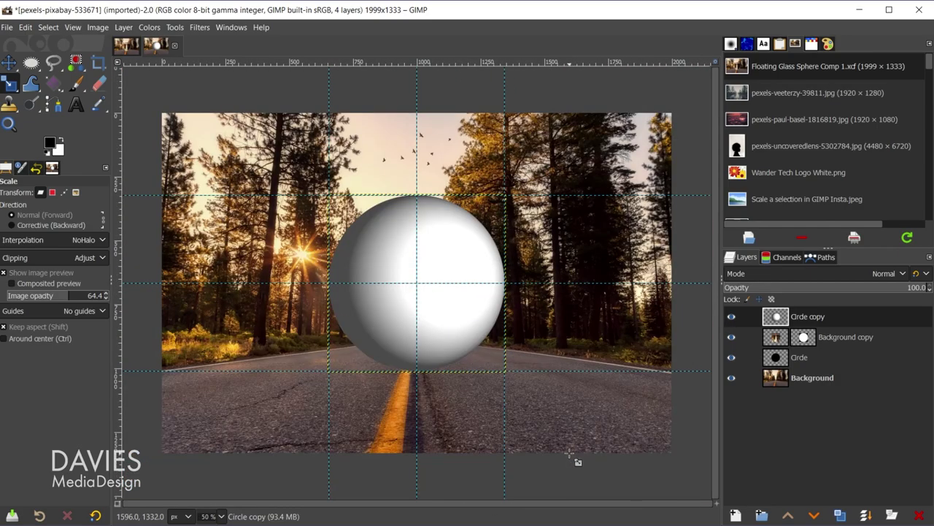
# Rename the Circle copy layer to 'Sphere' and duplicate it as Sphere copy
pyautogui.doubleClick(800, 318)
pyautogui.write('Sph')
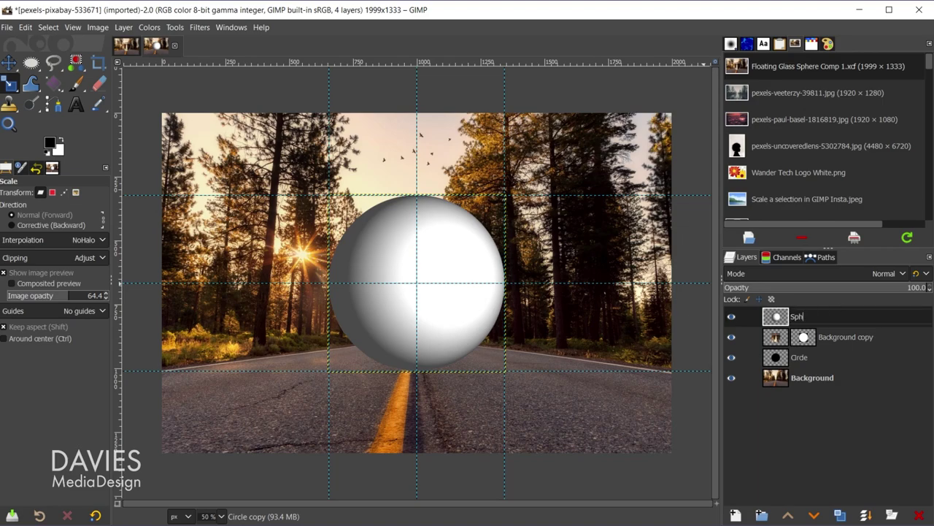
pyautogui.write('ere')
pyautogui.press('Return')
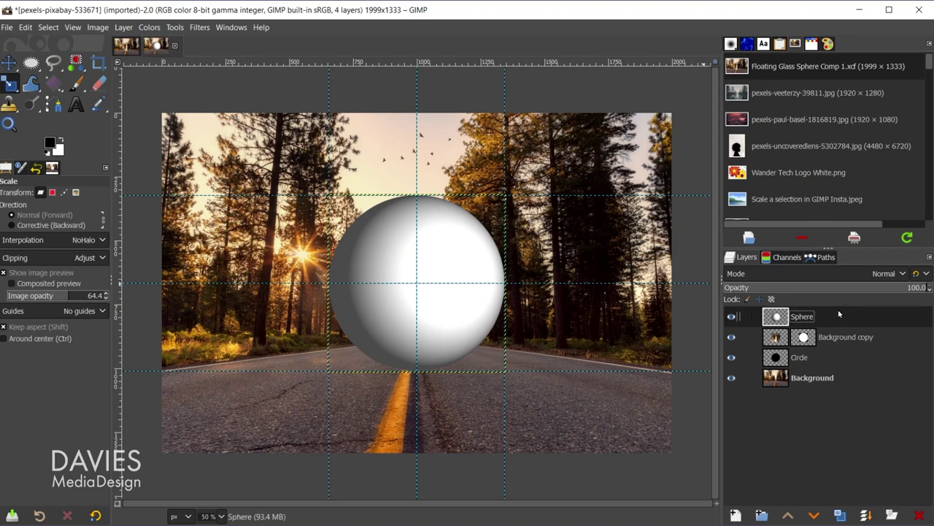
pyautogui.click(841, 514)
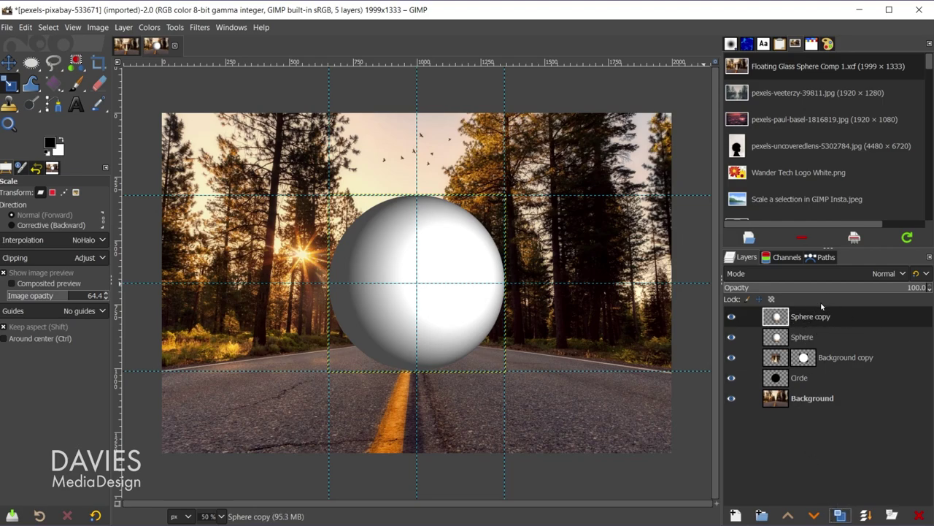
pyautogui.click(10, 62)
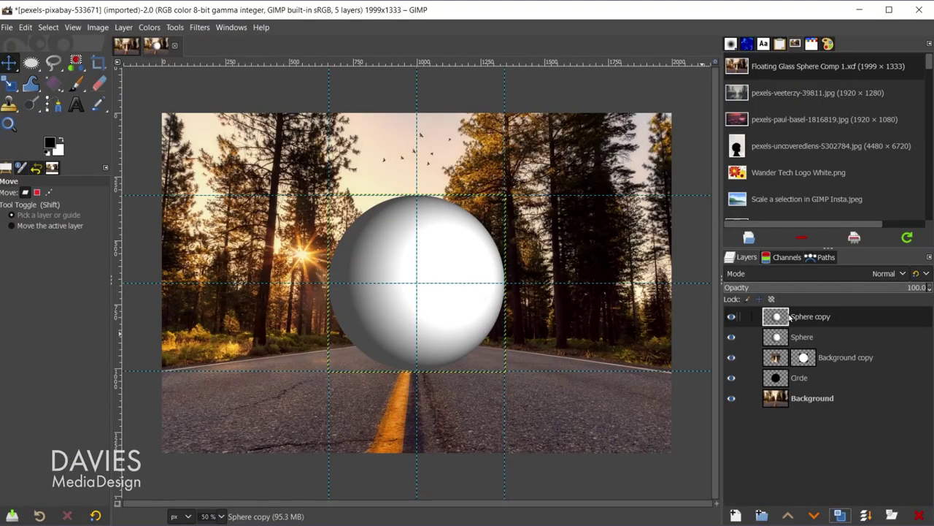
# Set the Sphere copy layer to Overlay mode and the Sphere layer to Linear burn
pyautogui.click(830, 273)
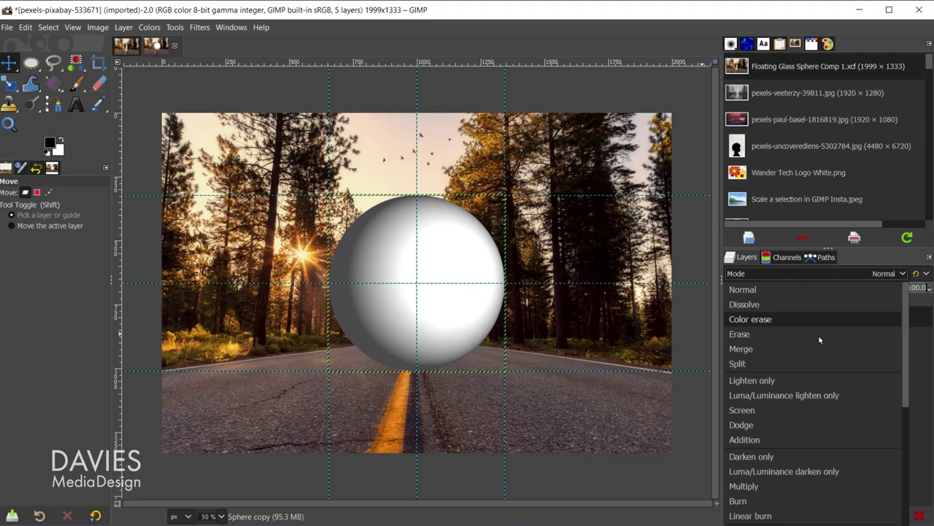
pyautogui.click(746, 515)
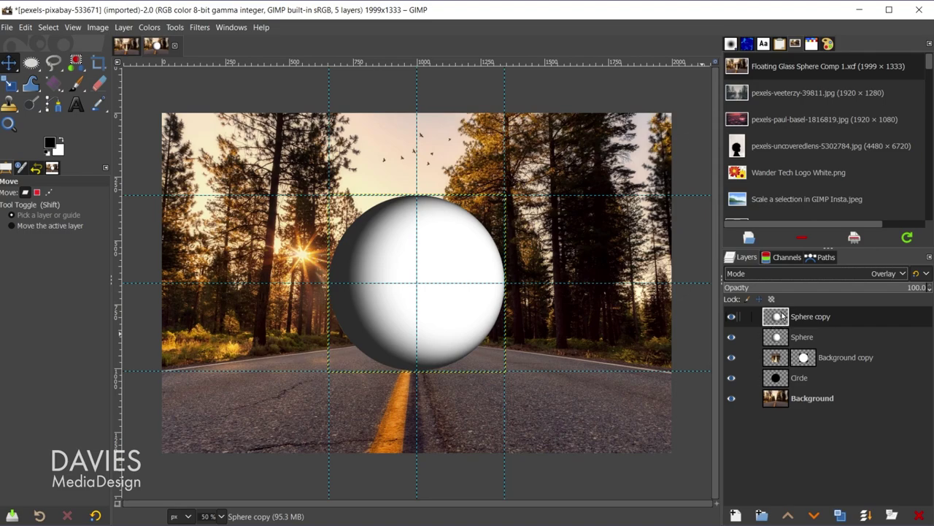
pyautogui.click(778, 338)
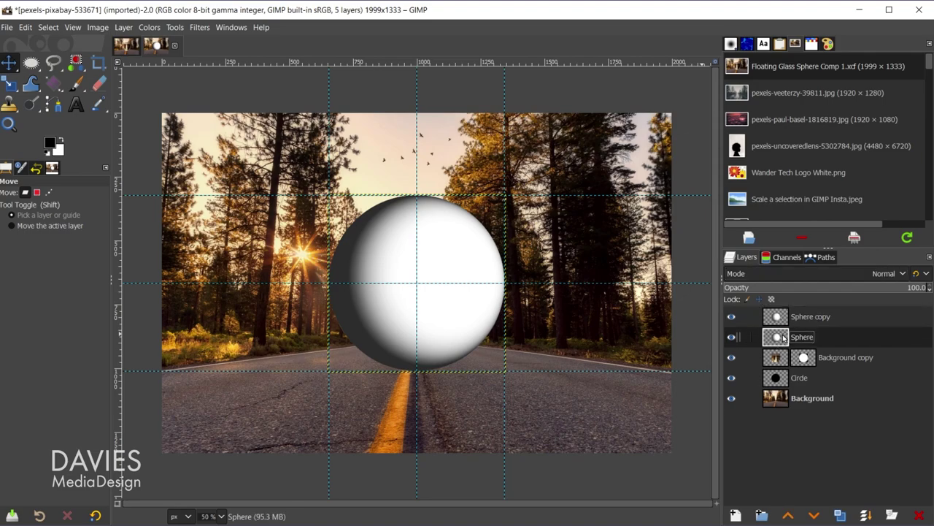
pyautogui.click(831, 276)
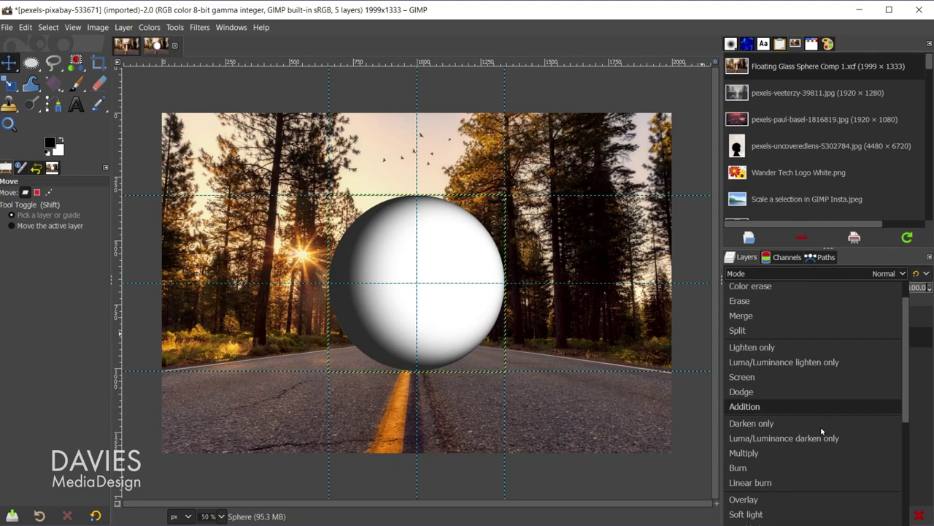
pyautogui.click(795, 483)
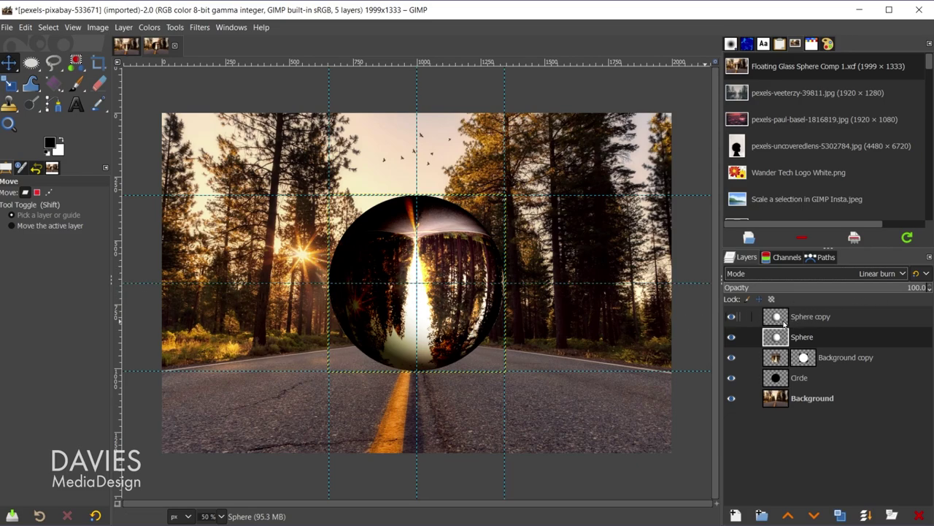
# Lower the Sphere layer's opacity, set Sphere copy to 65.6 opacity, and hide the guides
pyautogui.moveTo(861, 287); pyautogui.dragTo(844, 289)
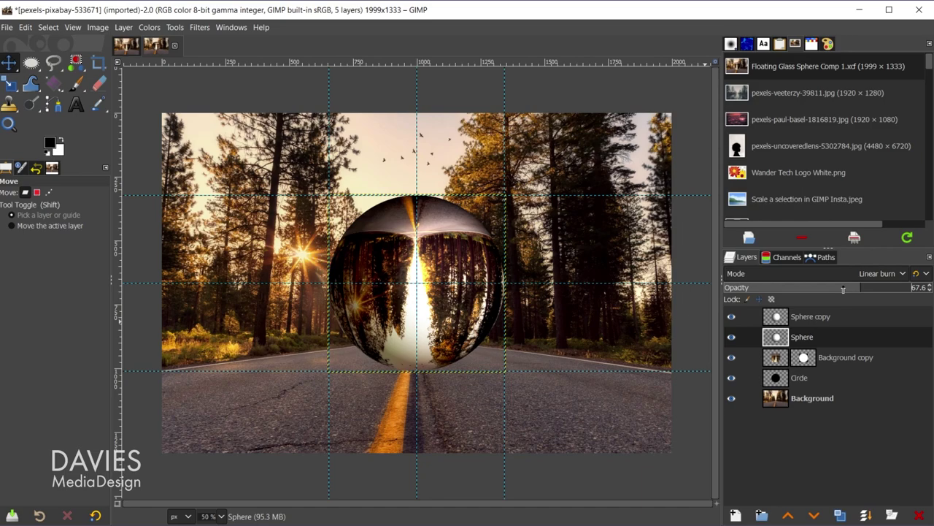
pyautogui.moveTo(776, 291)
pyautogui.mouseDown()
pyautogui.moveTo(749, 290)
pyautogui.moveTo(767, 293)
pyautogui.mouseUp()
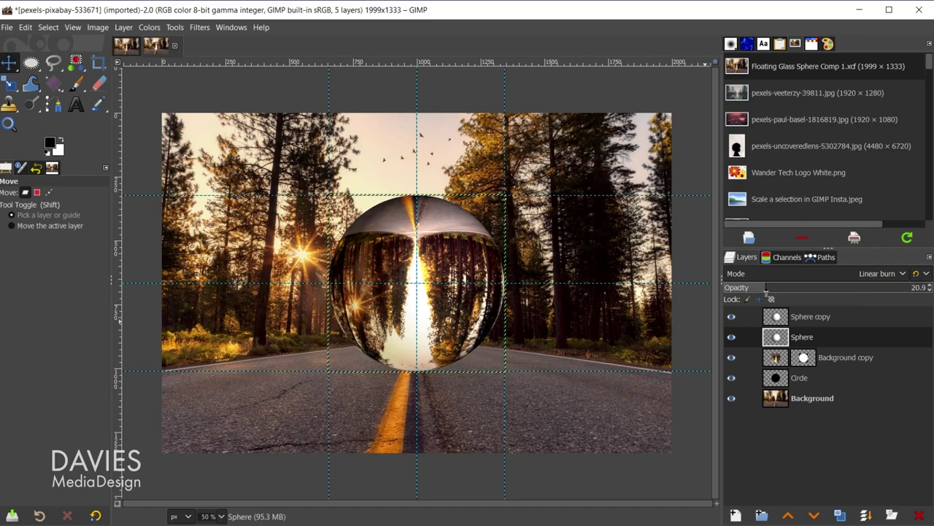
pyautogui.click(782, 317)
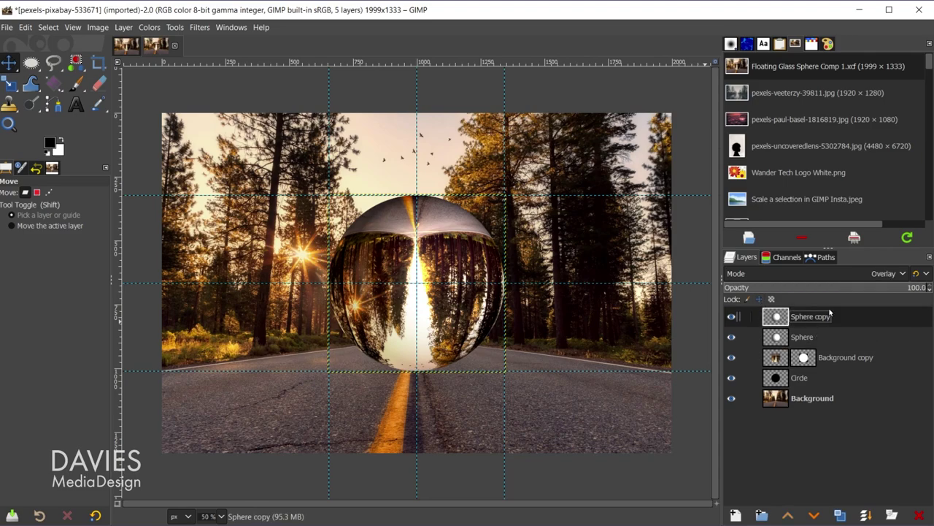
pyautogui.moveTo(907, 289); pyautogui.dragTo(857, 290)
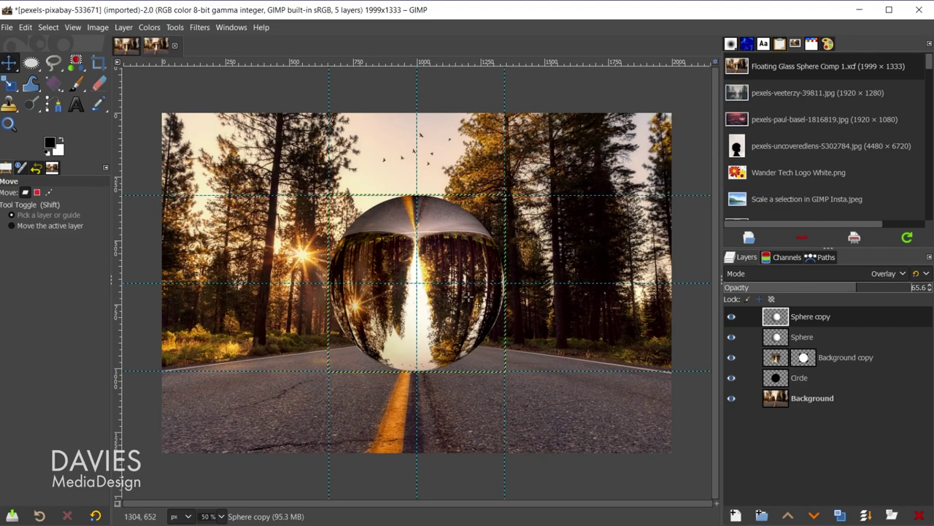
pyautogui.click(73, 28)
pyautogui.click(107, 268)
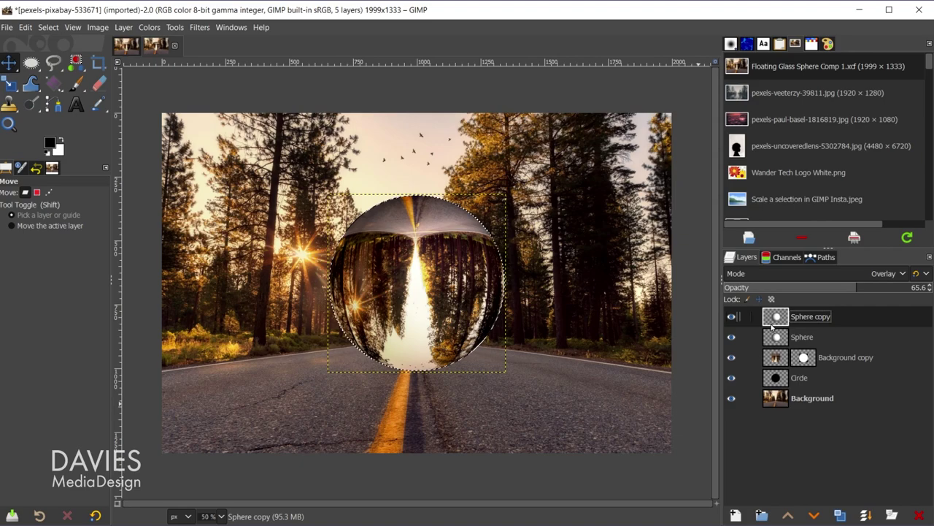
# Add a transparent layer named 'Sphere Glow' and convert the circle selection into a path
pyautogui.click(735, 514)
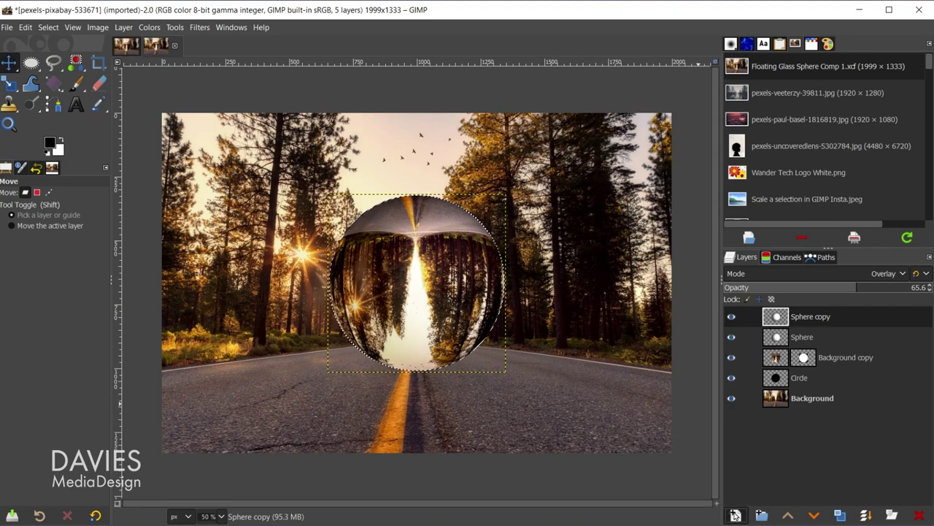
pyautogui.write('Sphere')
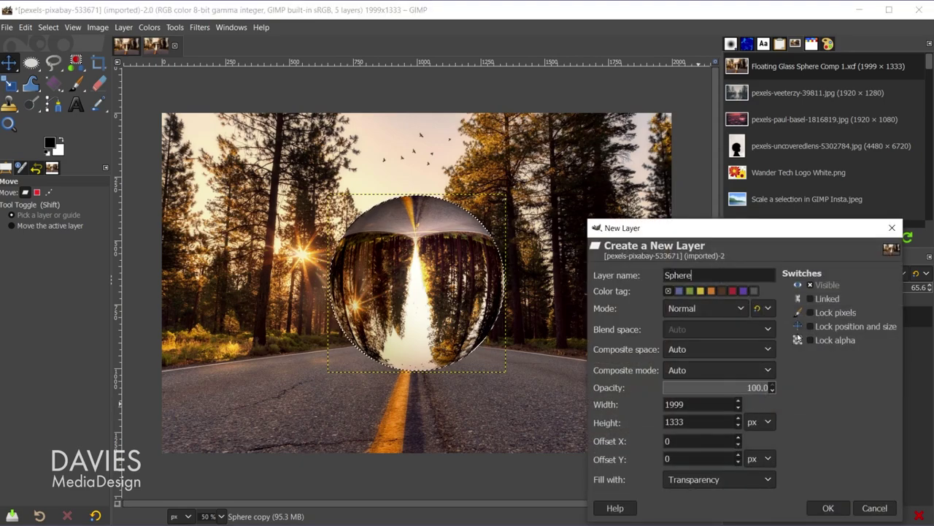
pyautogui.write(' Glow')
pyautogui.press('Return')
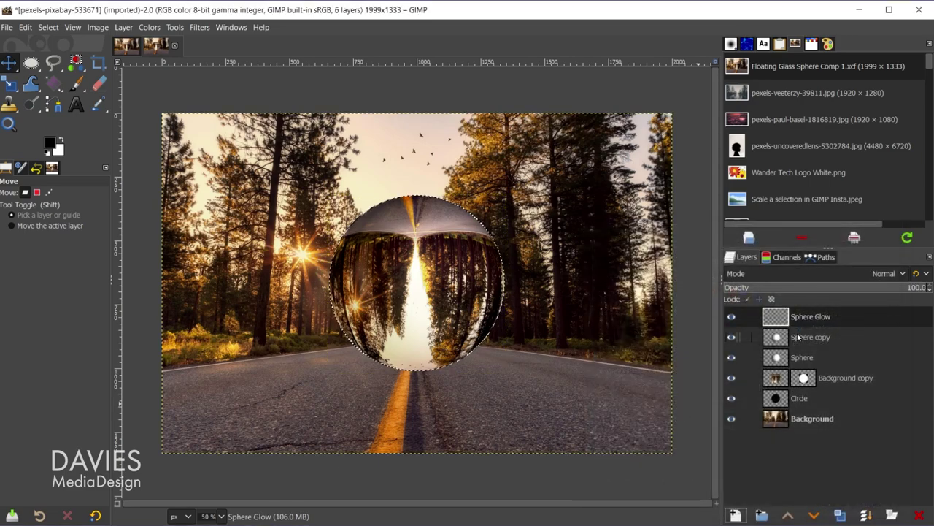
pyautogui.click(822, 258)
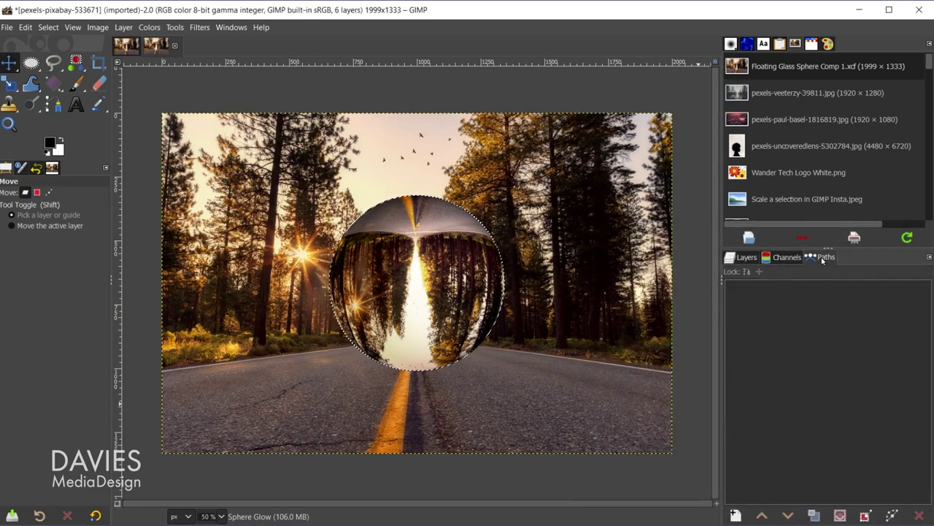
pyautogui.click(866, 516)
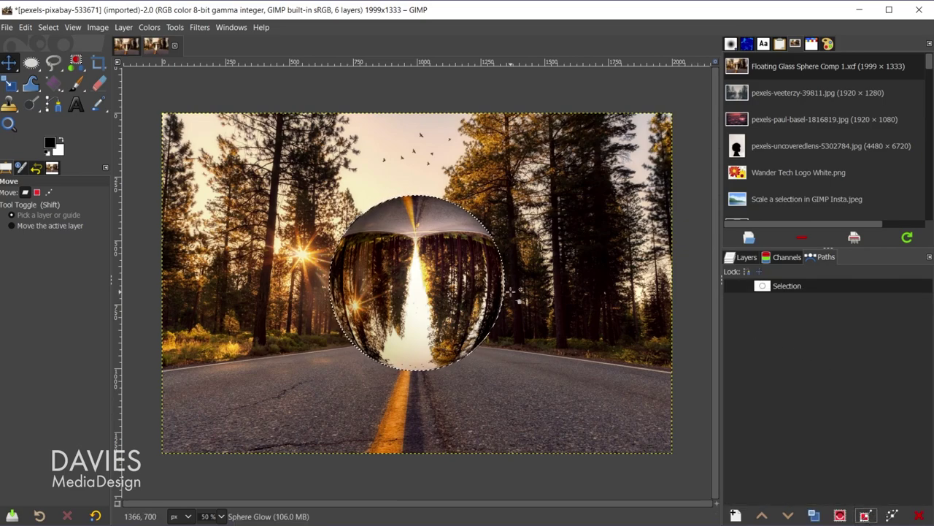
# Stroke the Selection path with a solid 10 px white line
pyautogui.click(893, 516)
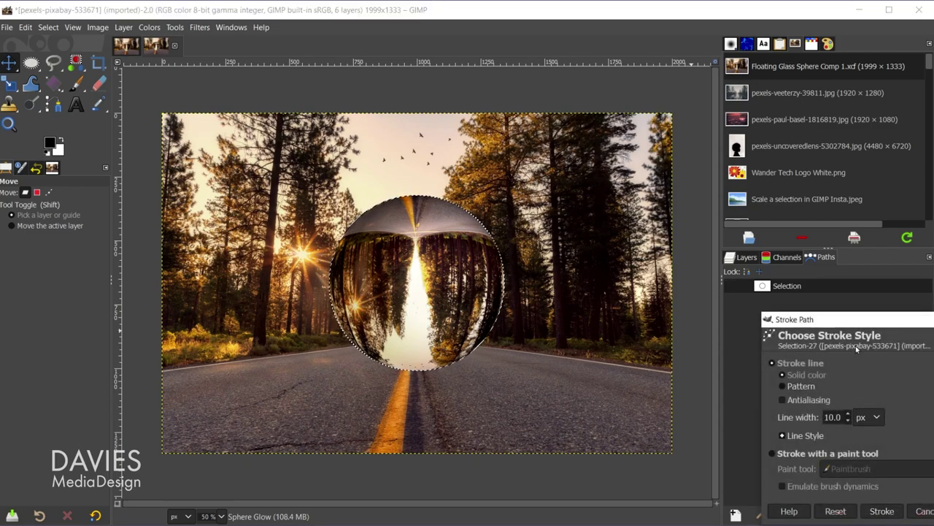
pyautogui.moveTo(857, 329); pyautogui.dragTo(801, 192)
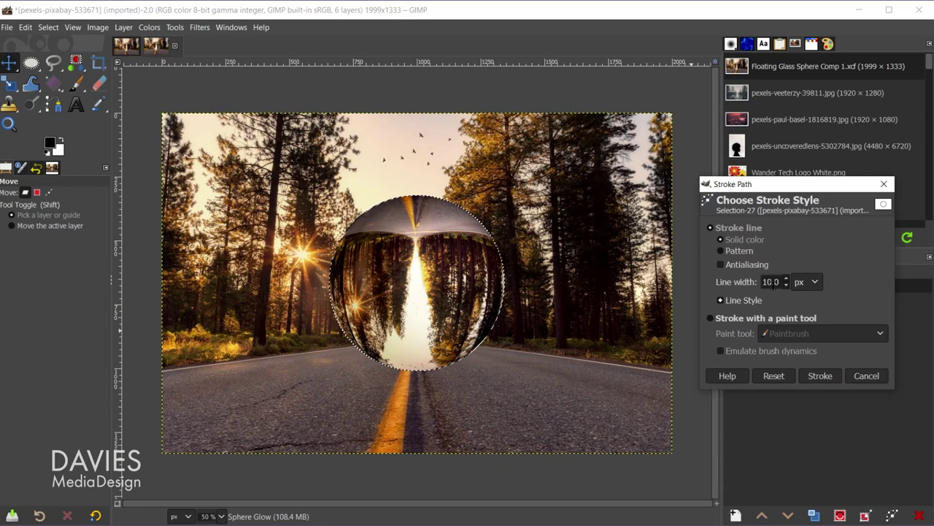
pyautogui.click(747, 300)
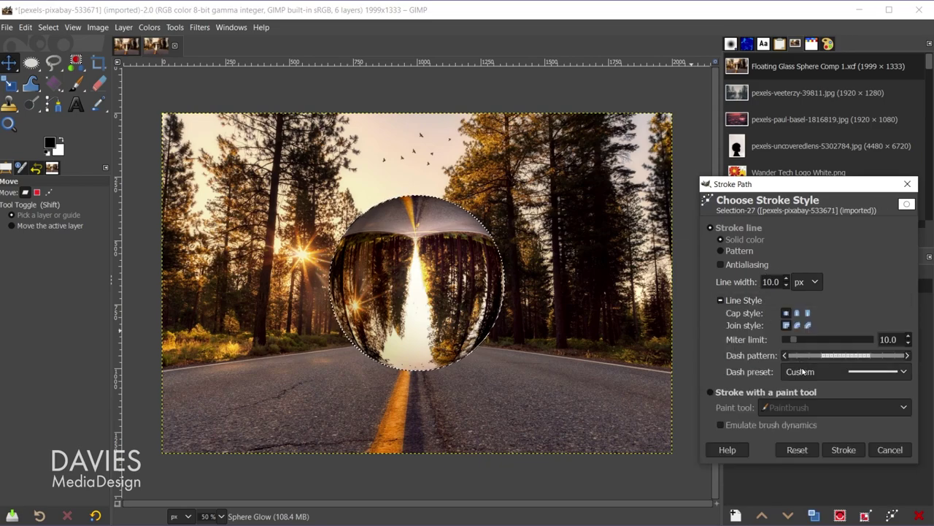
pyautogui.click(805, 372)
pyautogui.click(814, 403)
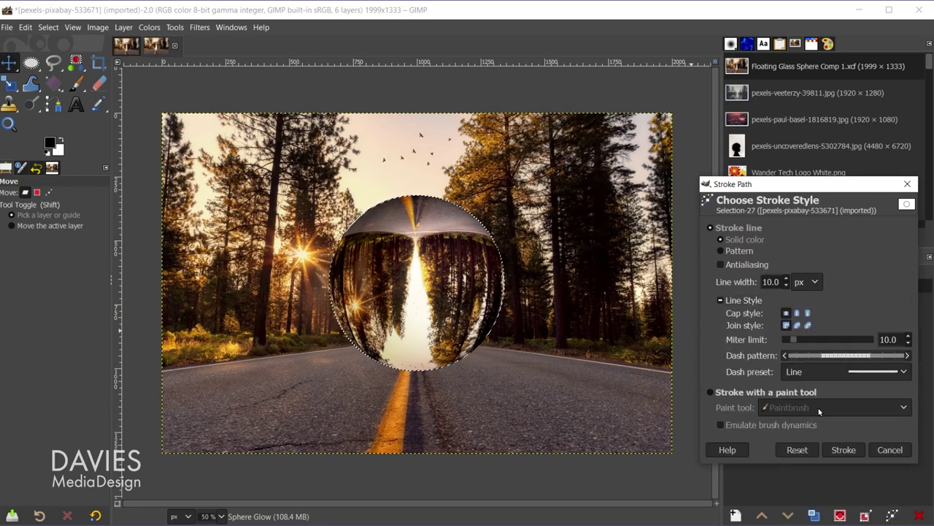
pyautogui.click(63, 143)
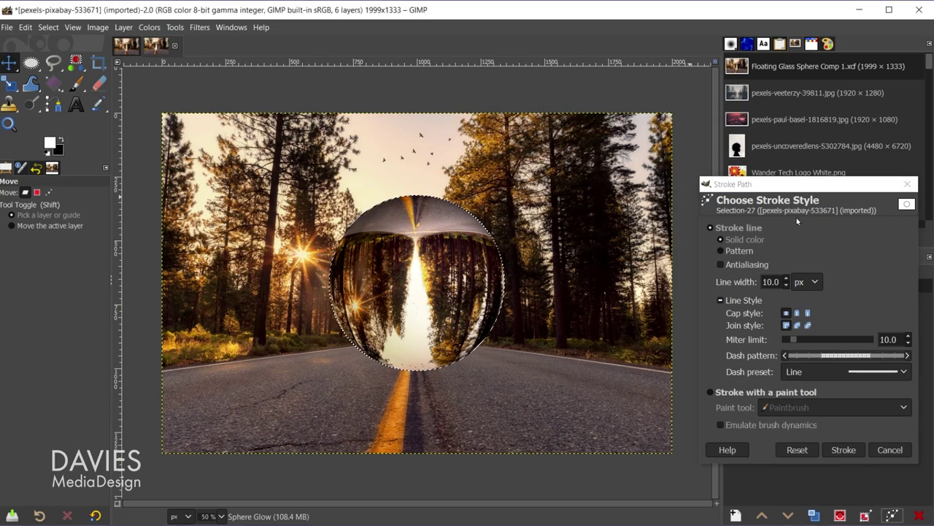
pyautogui.click(847, 449)
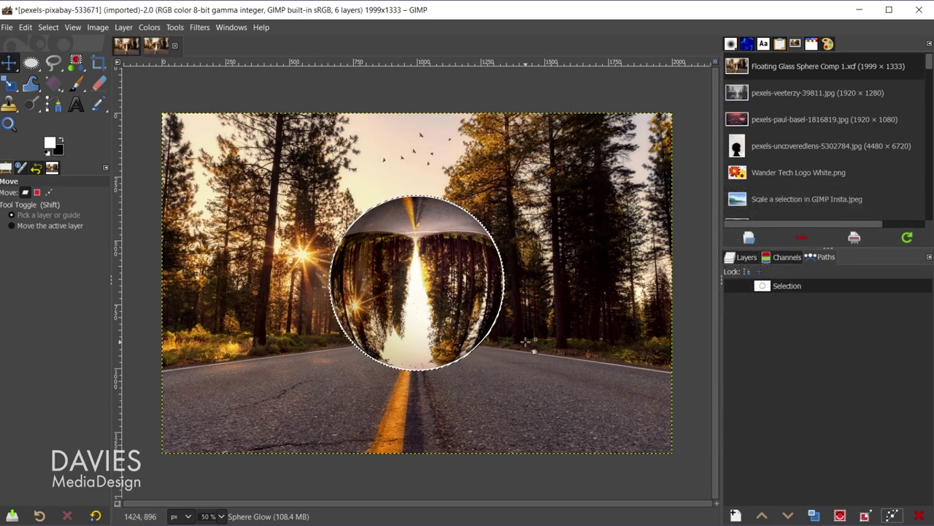
# Apply a Gaussian Blur of about 21.02 to the white outline on Sphere Glow
pyautogui.click(200, 27)
pyautogui.moveTo(219, 112)
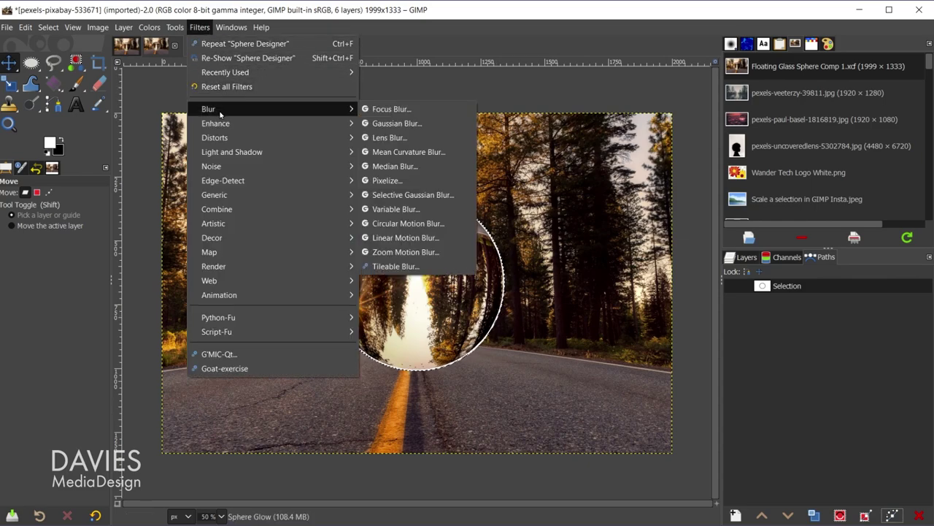
pyautogui.click(415, 124)
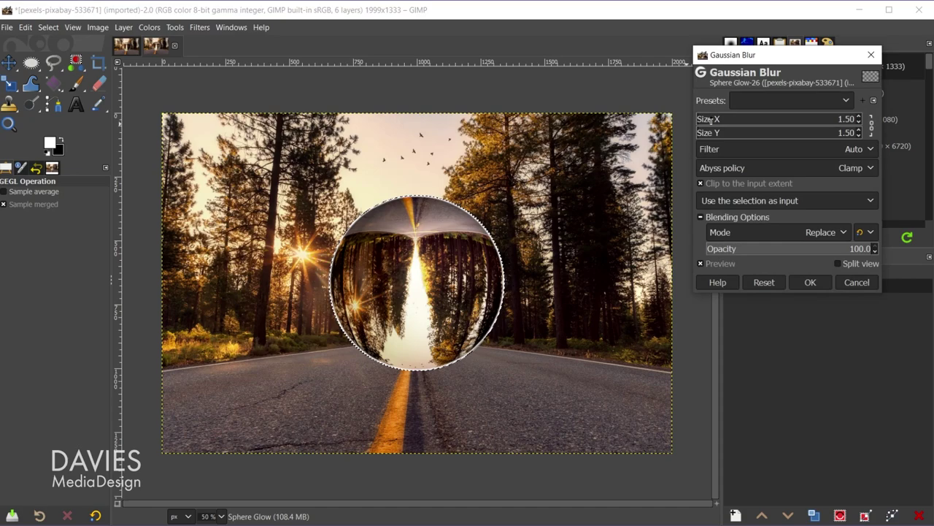
pyautogui.moveTo(730, 120)
pyautogui.mouseDown()
pyautogui.moveTo(738, 121)
pyautogui.moveTo(719, 124)
pyautogui.moveTo(730, 130)
pyautogui.mouseUp()
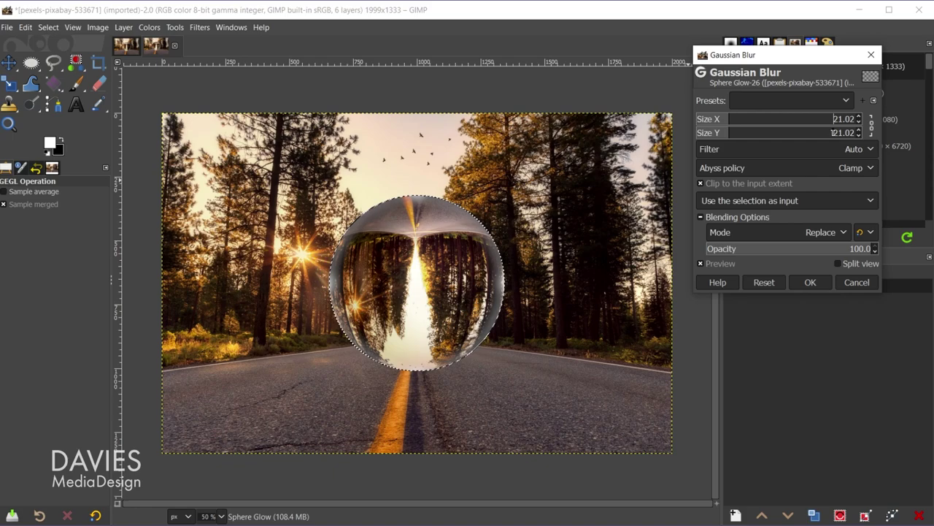
pyautogui.click(811, 282)
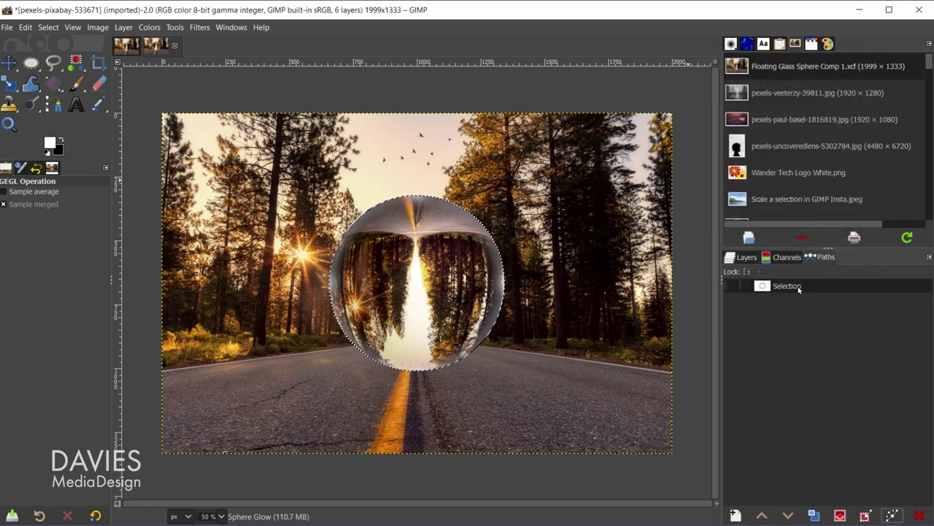
# Set the Sphere Glow layer to Linear light mode at 45.7 opacity
pyautogui.click(746, 258)
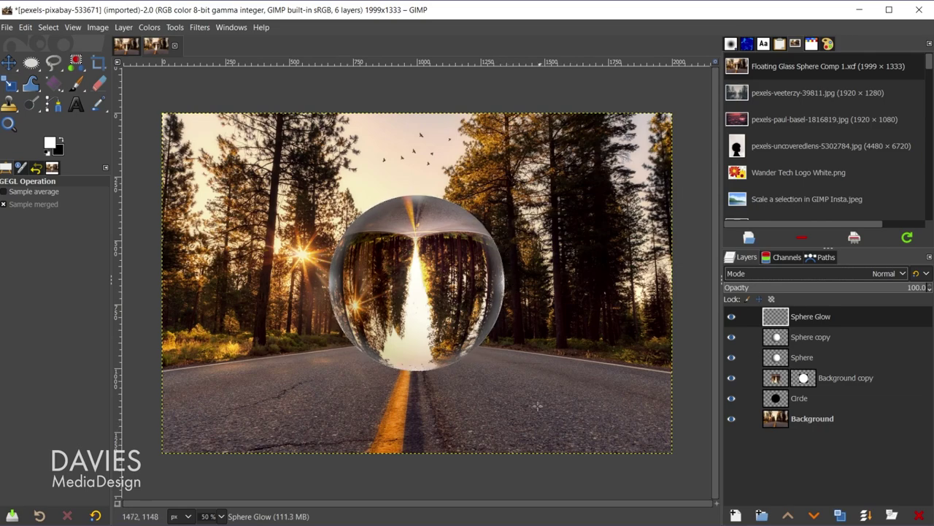
pyautogui.click(836, 276)
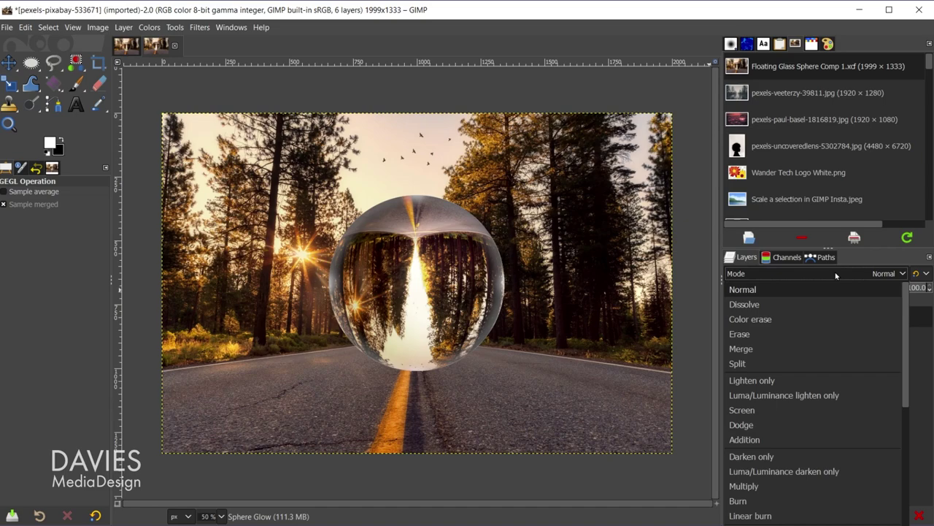
pyautogui.moveTo(905, 372); pyautogui.dragTo(907, 424)
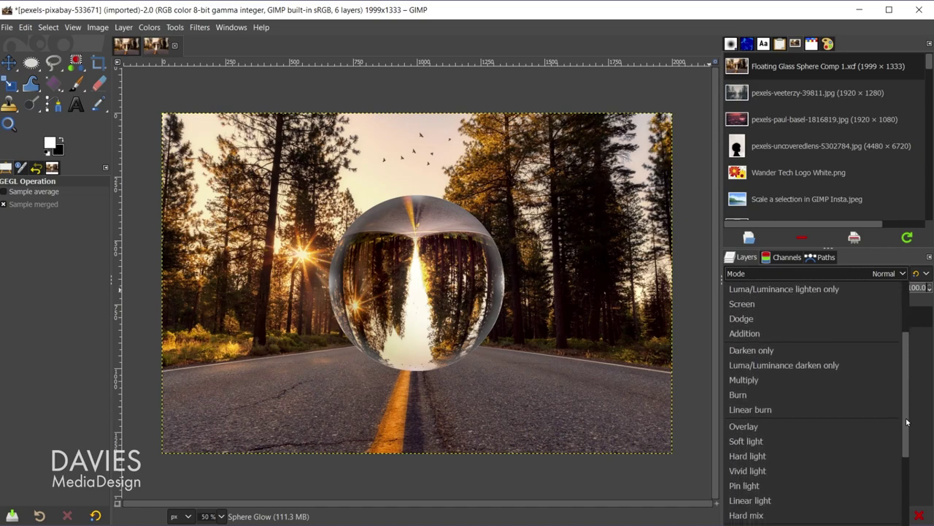
pyautogui.click(805, 500)
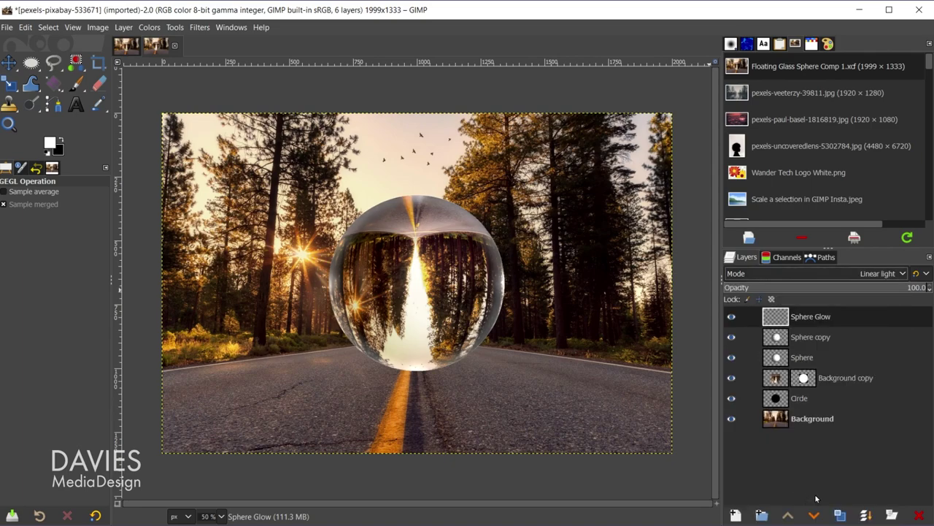
pyautogui.click(793, 289)
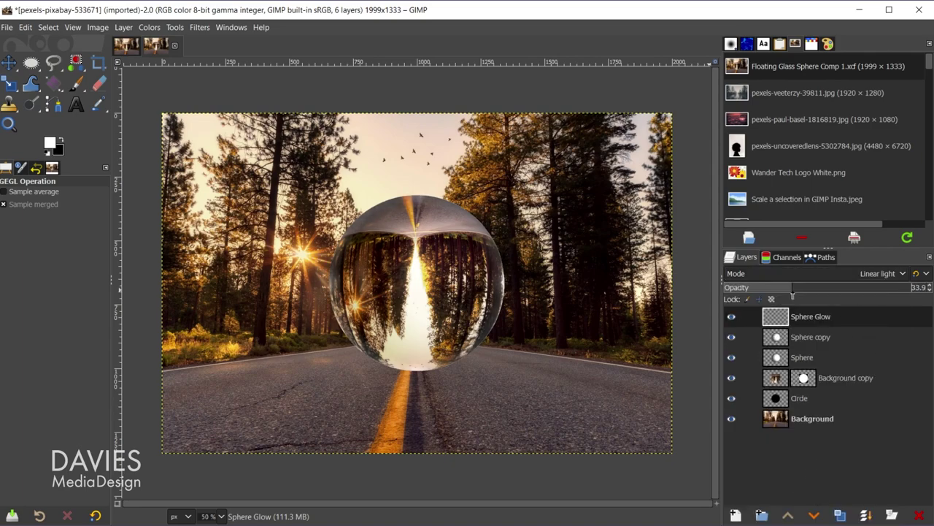
pyautogui.moveTo(793, 291); pyautogui.dragTo(814, 292)
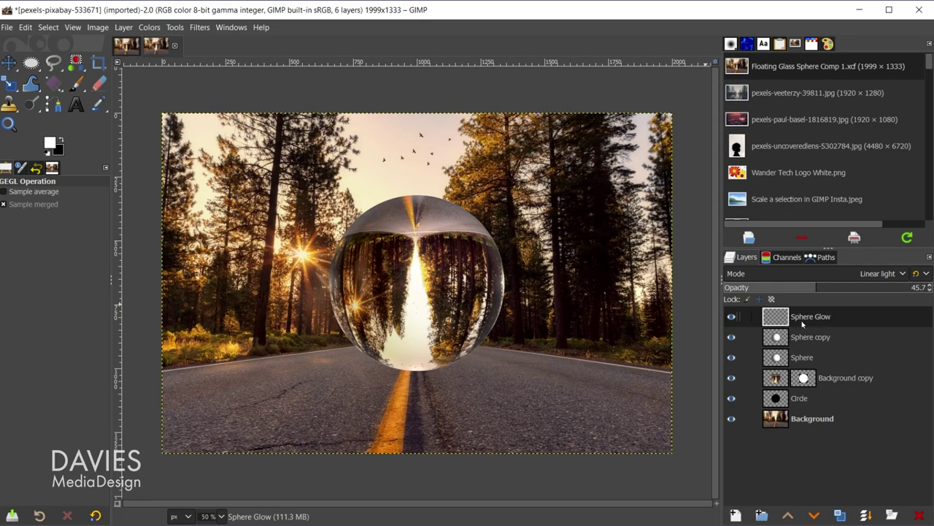
# Duplicate Sphere Glow, lock the copy's alpha channel, and sample orange f3b03b as the foreground colour
pyautogui.click(840, 515)
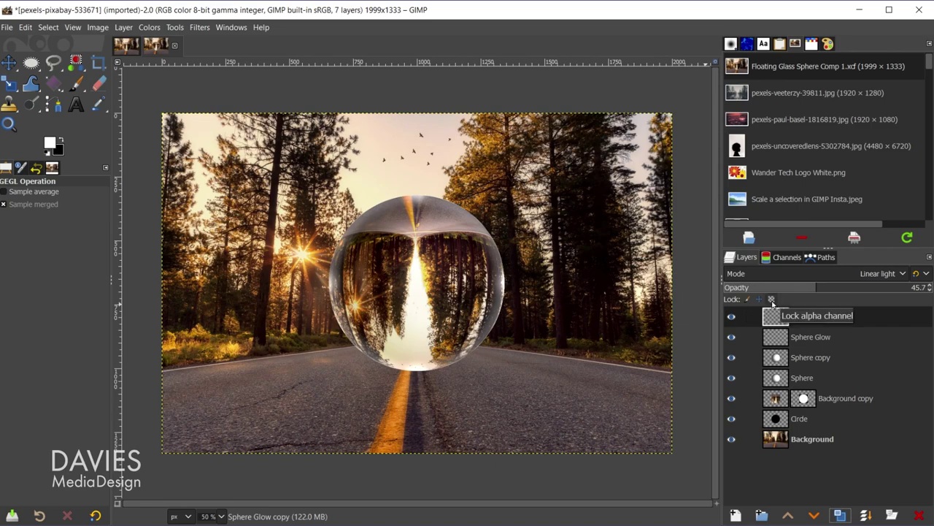
pyautogui.click(771, 300)
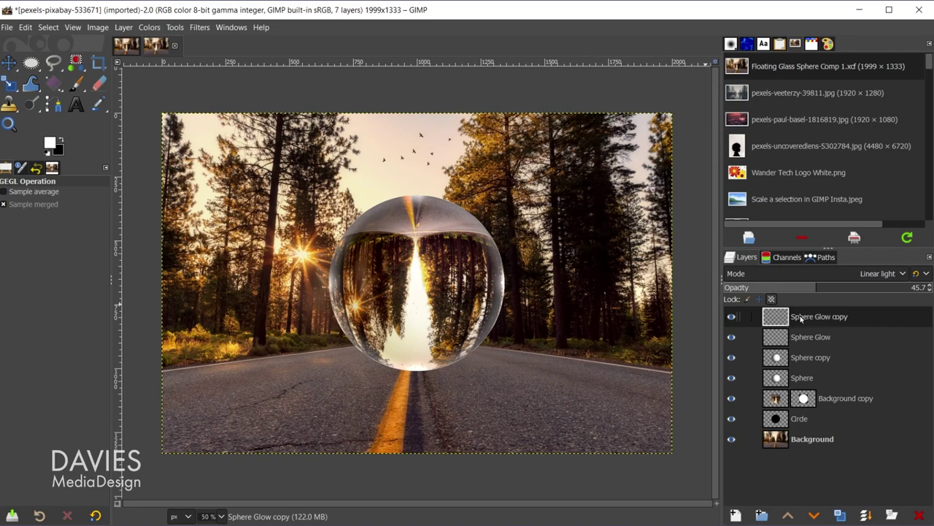
pyautogui.click(48, 141)
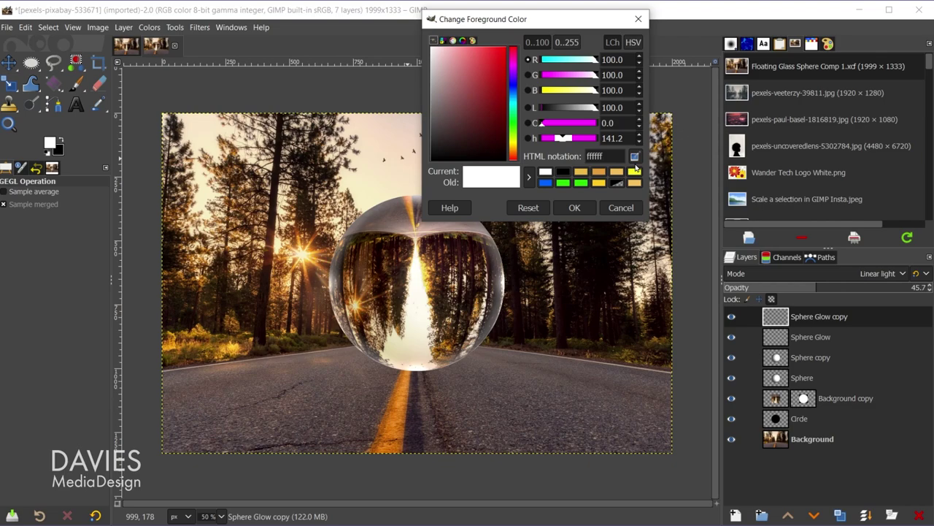
pyautogui.moveTo(306, 249); pyautogui.dragTo(317, 257)
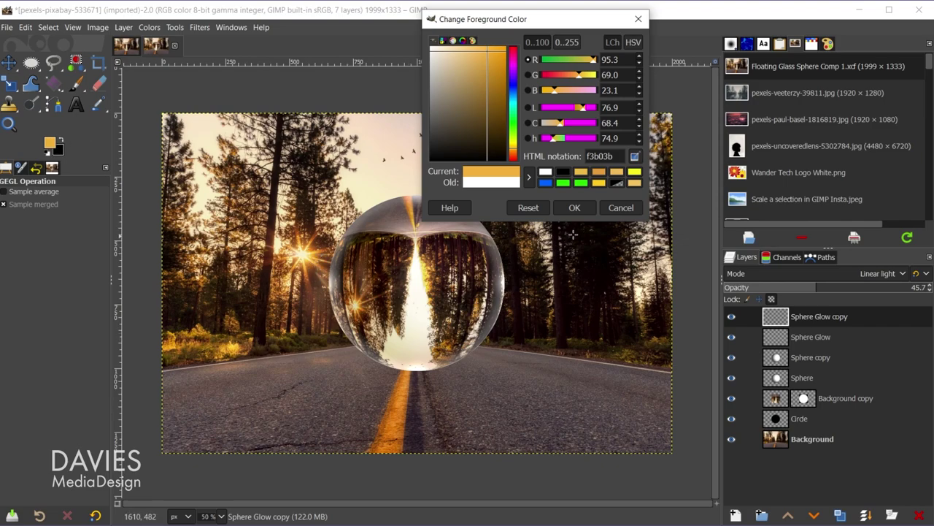
pyautogui.click(574, 207)
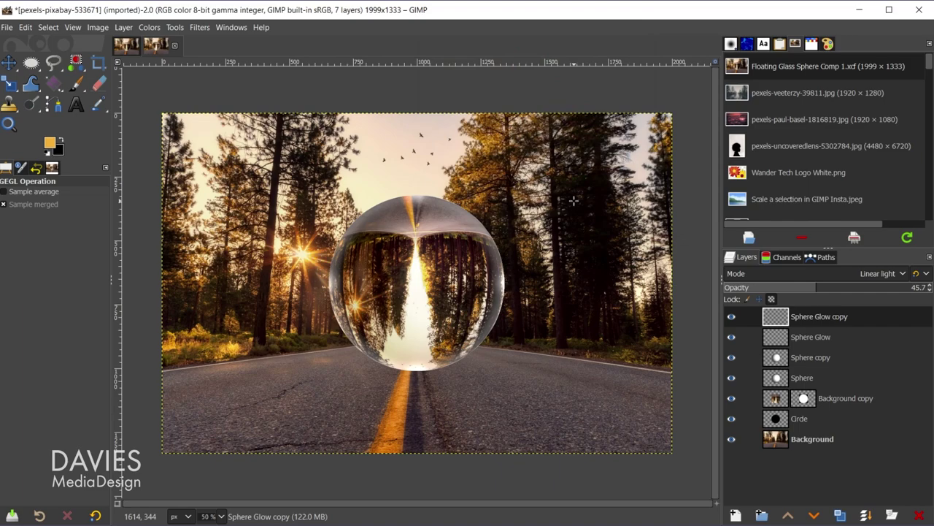
# Fill the Sphere Glow copy with orange and blend it in Burn mode at 77.4 opacity
pyautogui.moveTo(50, 144); pyautogui.dragTo(371, 251)
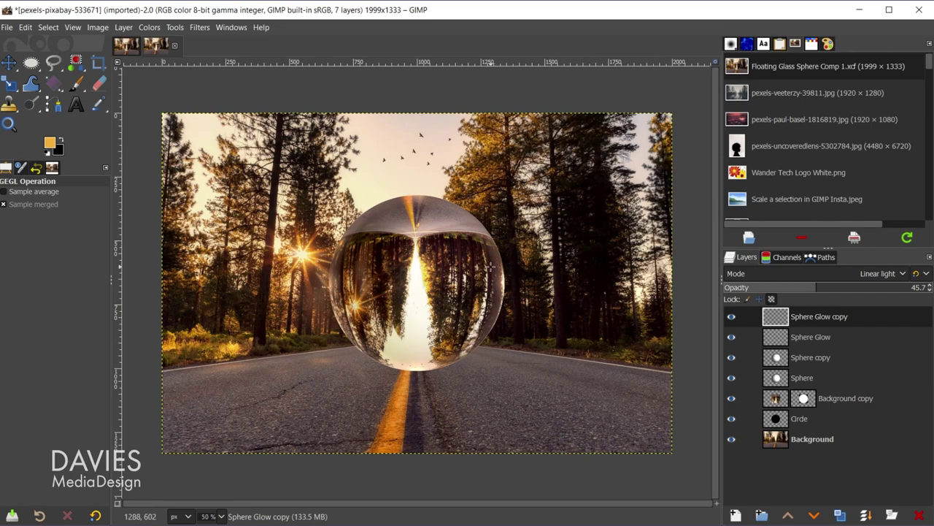
pyautogui.click(795, 275)
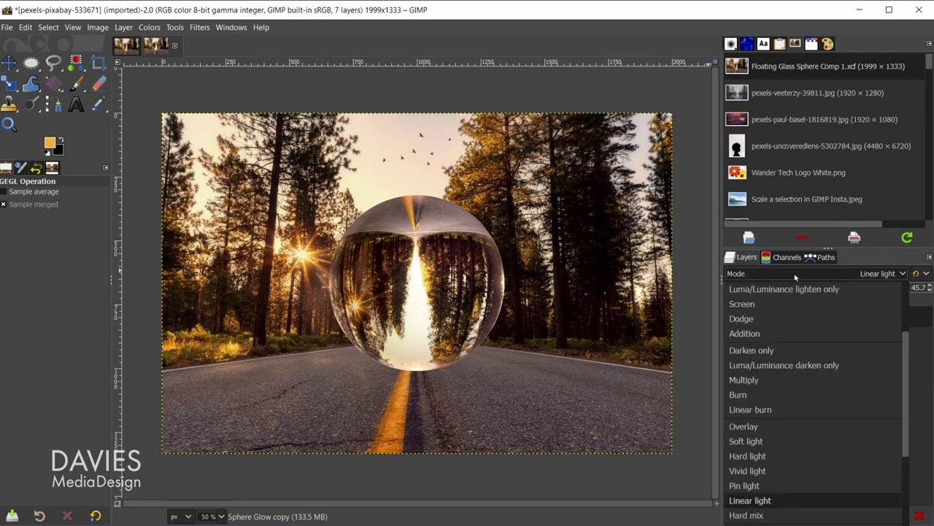
pyautogui.click(762, 394)
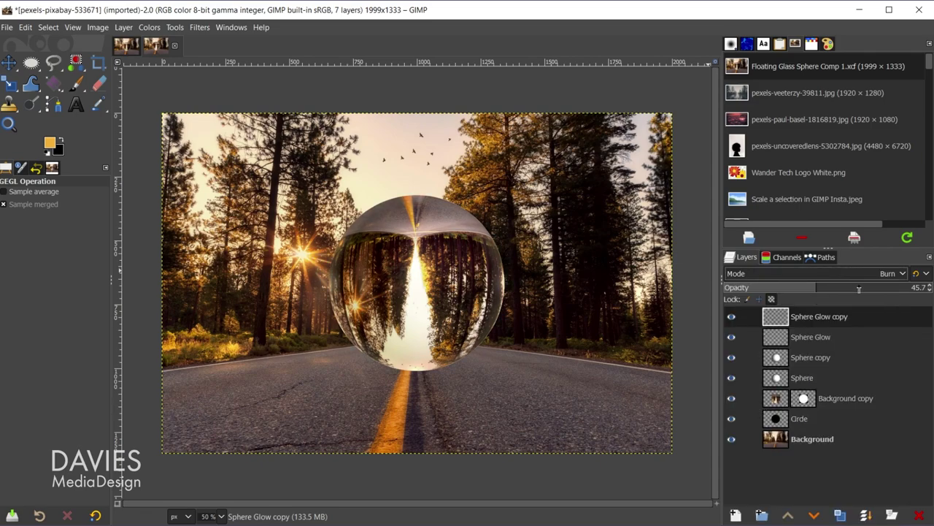
pyautogui.moveTo(859, 289); pyautogui.dragTo(929, 287)
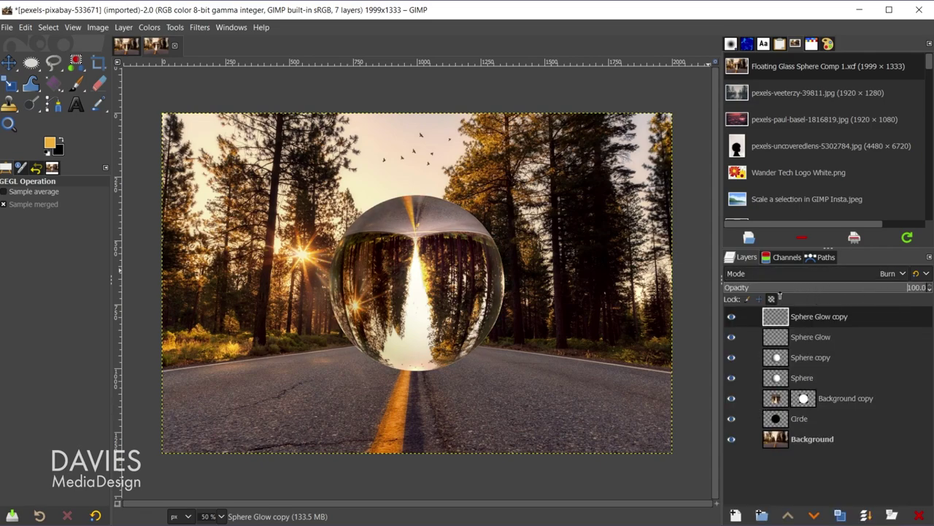
pyautogui.moveTo(780, 296); pyautogui.dragTo(881, 299)
pyautogui.scroll(-1, 835, 280)
pyautogui.scroll(1, 835, 281)
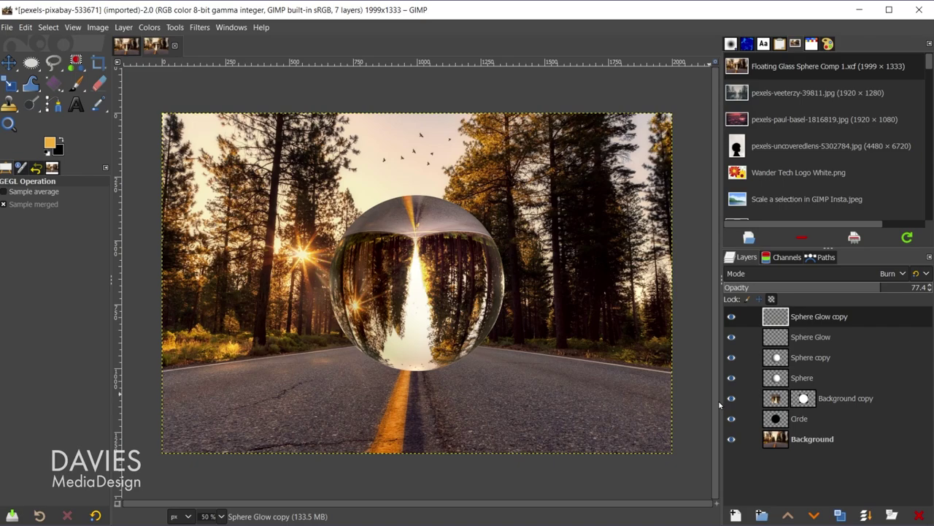
# Duplicate Background and preview Lens Blur on the copy with radius 19.01 and highlight factor 0.265
pyautogui.click(781, 441)
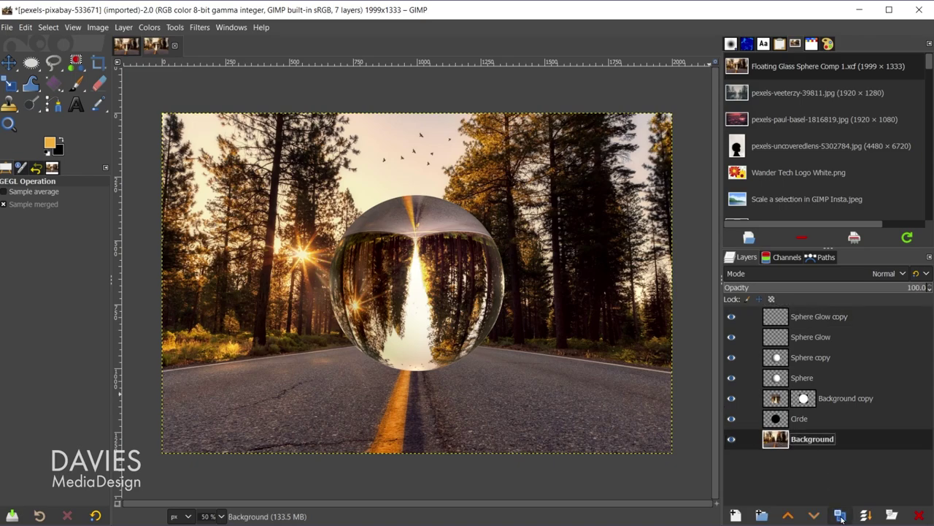
pyautogui.click(840, 515)
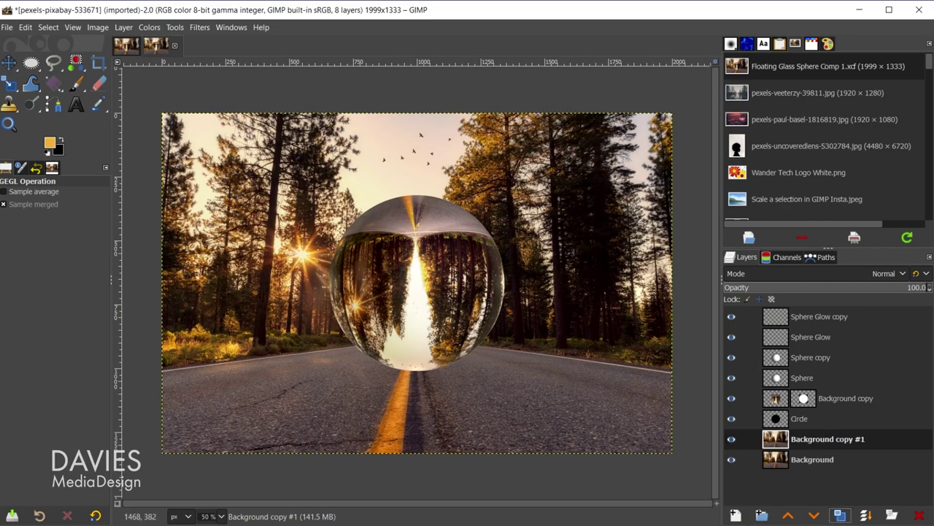
pyautogui.click(200, 30)
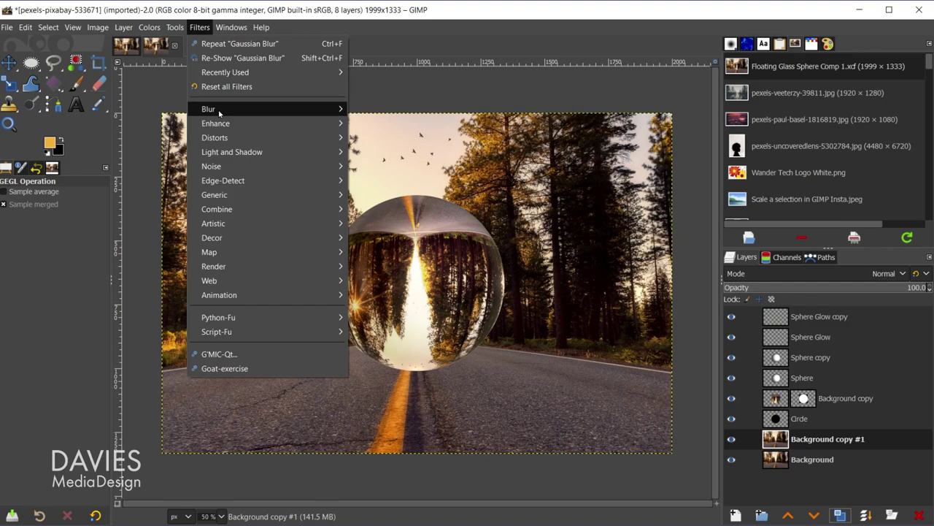
pyautogui.moveTo(219, 114)
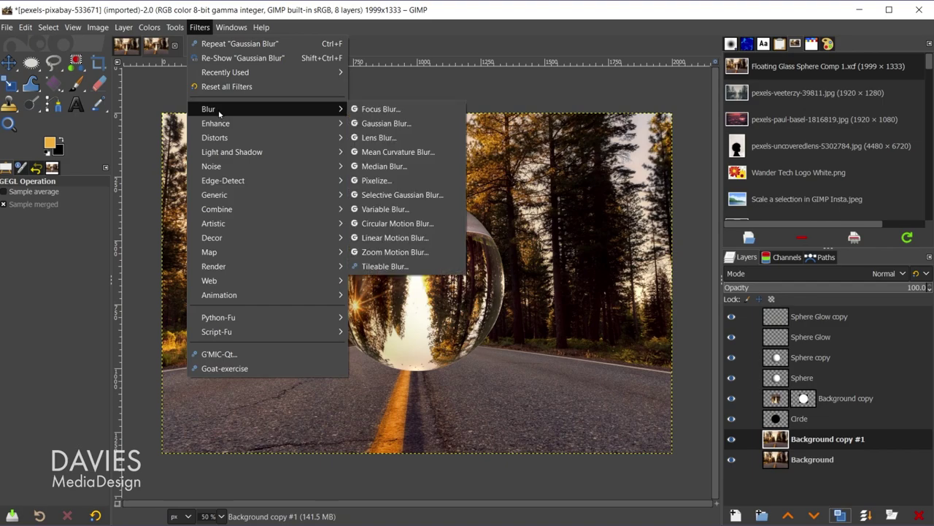
pyautogui.click(373, 137)
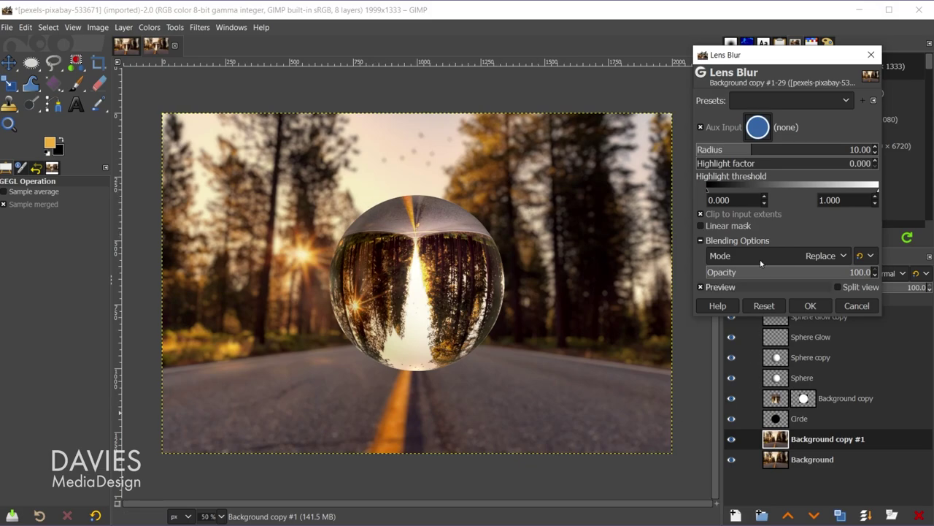
pyautogui.moveTo(751, 150)
pyautogui.mouseDown()
pyautogui.moveTo(778, 152)
pyautogui.moveTo(770, 152)
pyautogui.mouseUp()
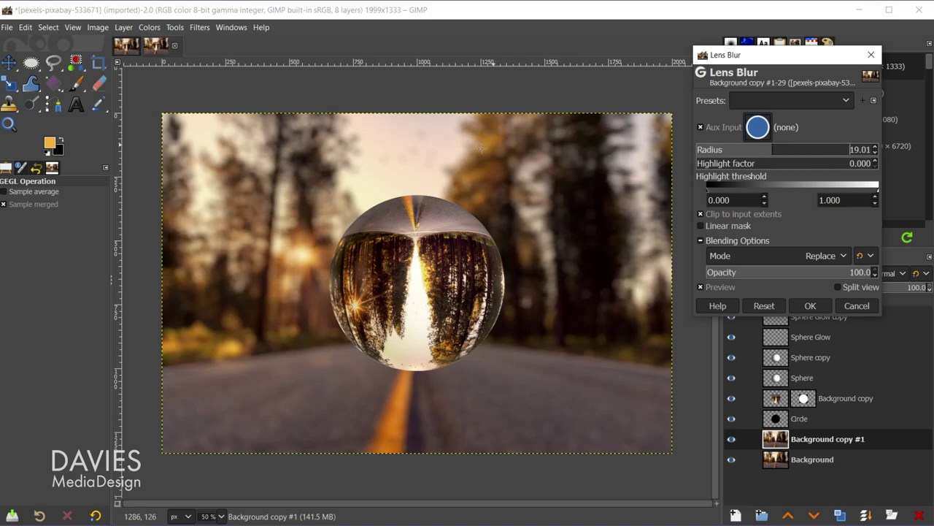
pyautogui.moveTo(699, 163); pyautogui.dragTo(743, 163)
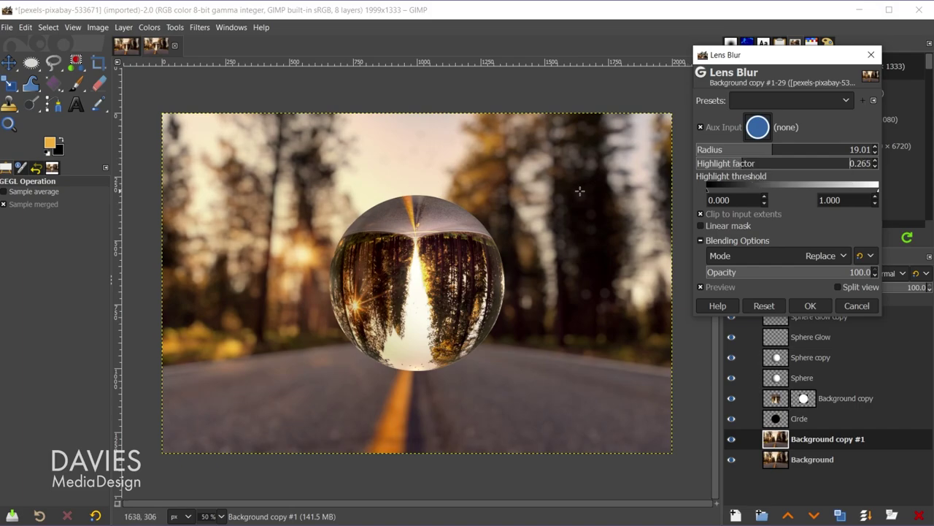
pyautogui.click(721, 288)
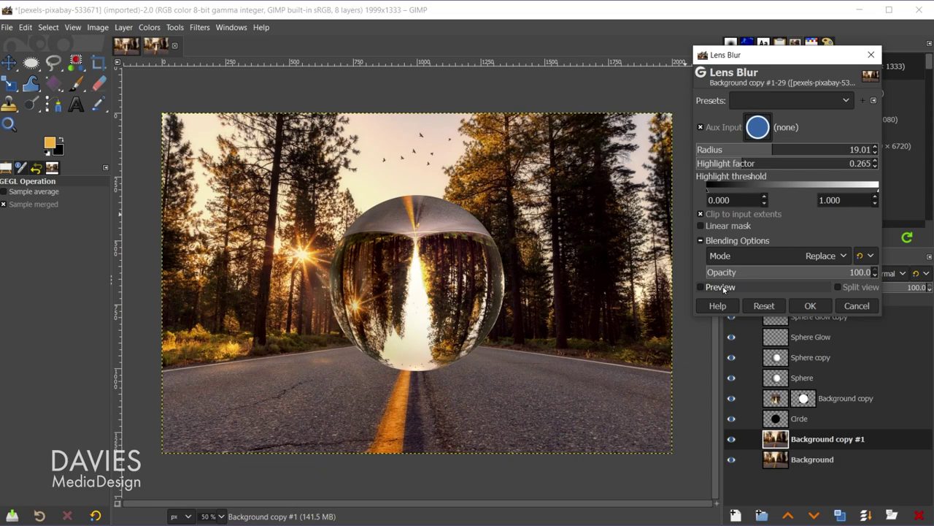
pyautogui.click(721, 288)
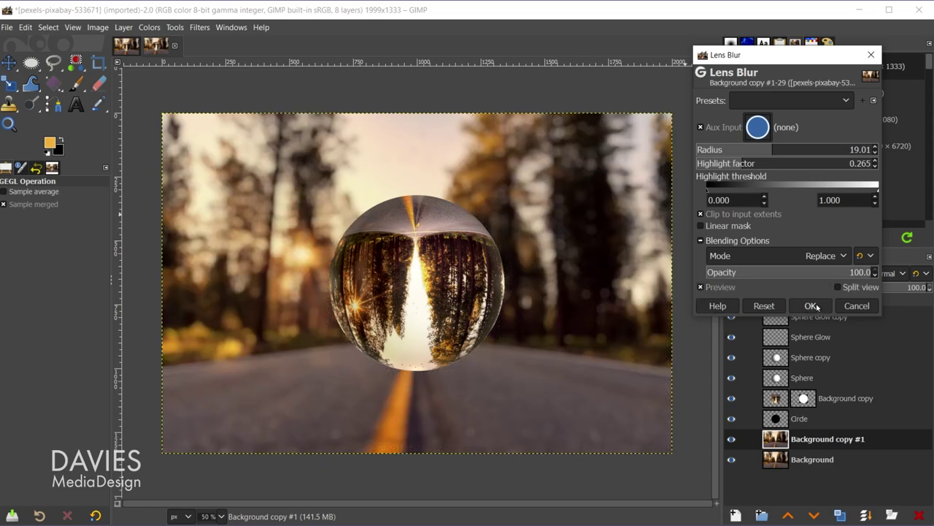
# Apply the lens blur, then hide both the blurred copy and the original Background layer
pyautogui.click(810, 306)
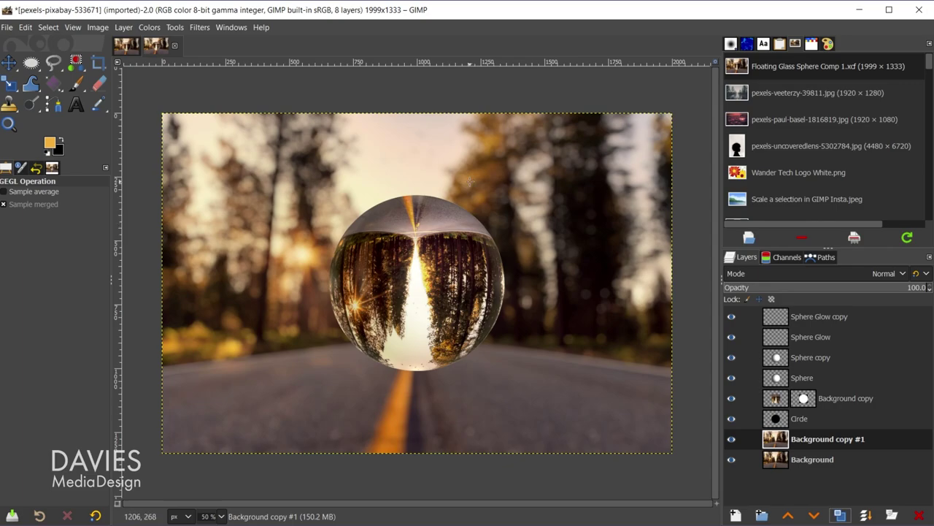
pyautogui.click(731, 438)
pyautogui.click(731, 459)
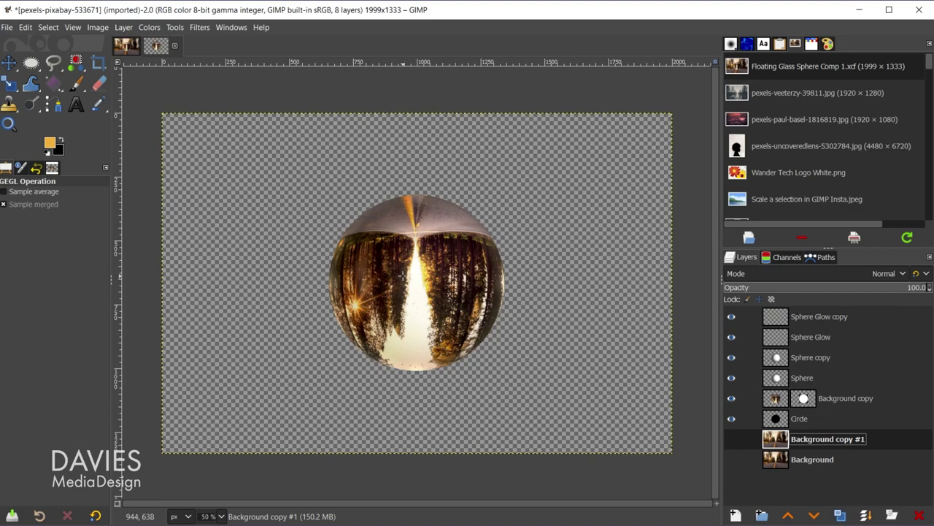
# Create a Visible layer from the sphere composite and show it over the blurred road copy
pyautogui.click(123, 27)
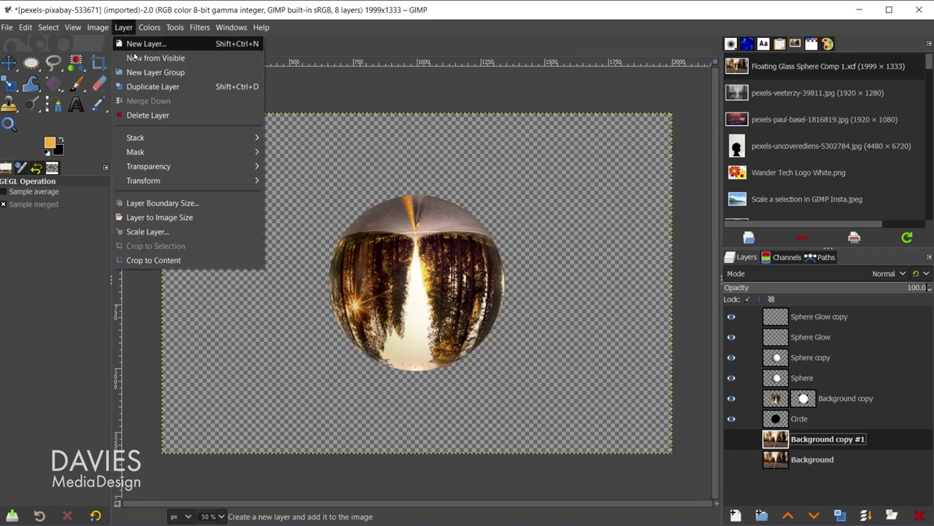
pyautogui.click(136, 59)
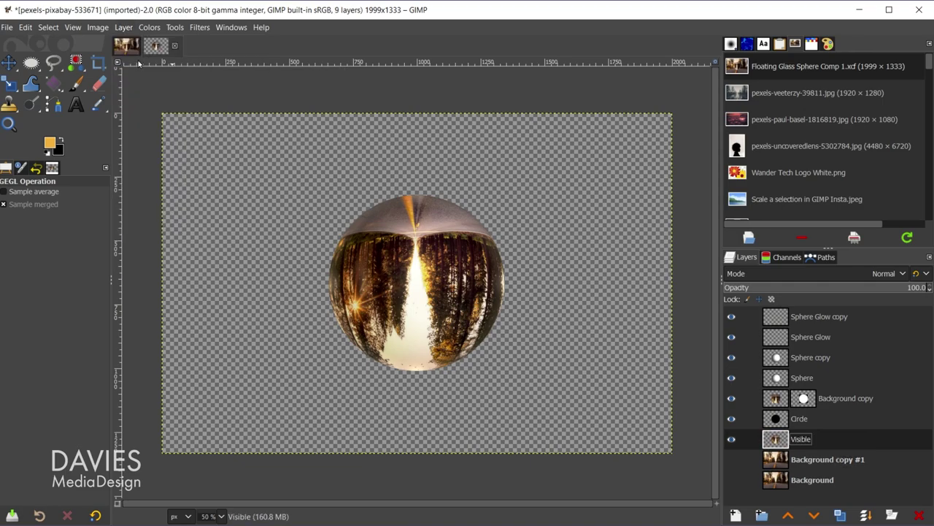
pyautogui.keyDown('shift'); pyautogui.click(730, 439); pyautogui.keyUp('shift')
pyautogui.click(731, 439)
pyautogui.click(730, 439)
pyautogui.click(731, 459)
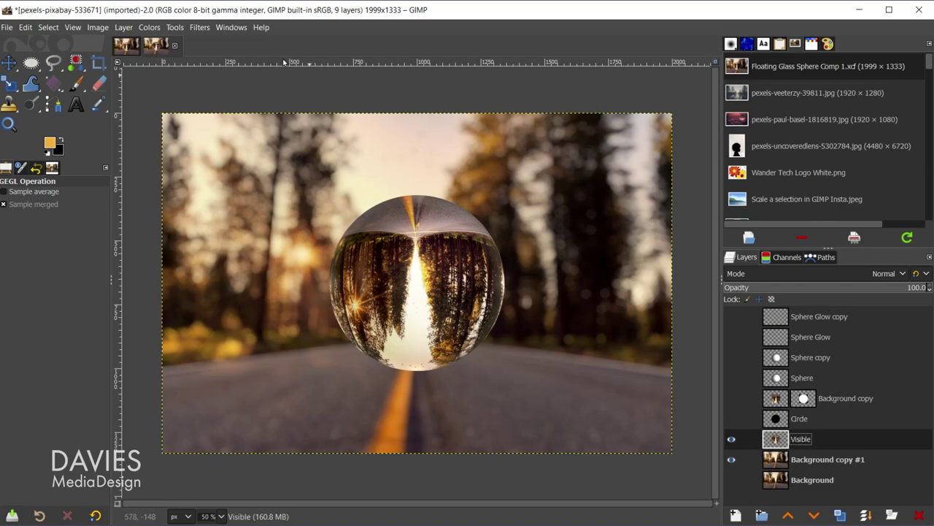
# Apply a circular Focus Blur (radius 25.00) to the Visible layer, rings fitted around the sphere
pyautogui.click(204, 30)
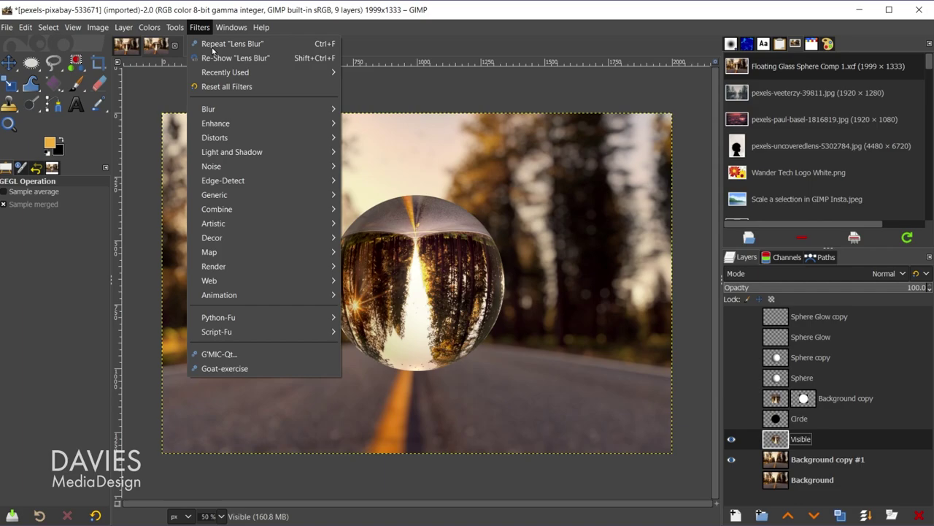
pyautogui.moveTo(232, 115)
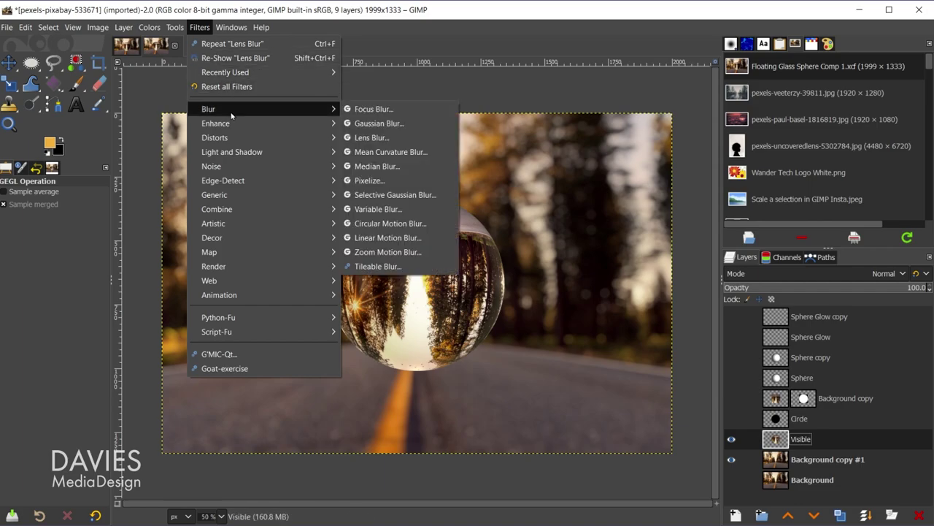
pyautogui.click(379, 111)
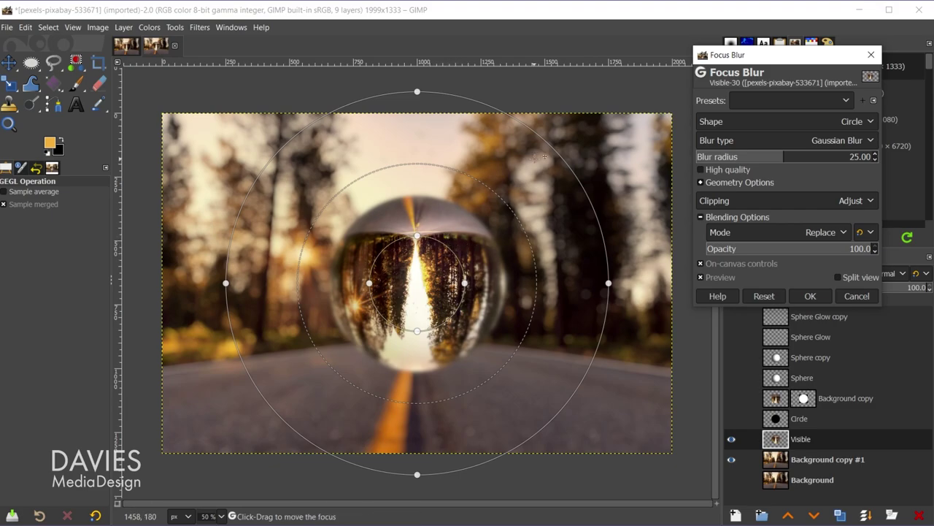
pyautogui.moveTo(555, 149); pyautogui.dragTo(589, 129)
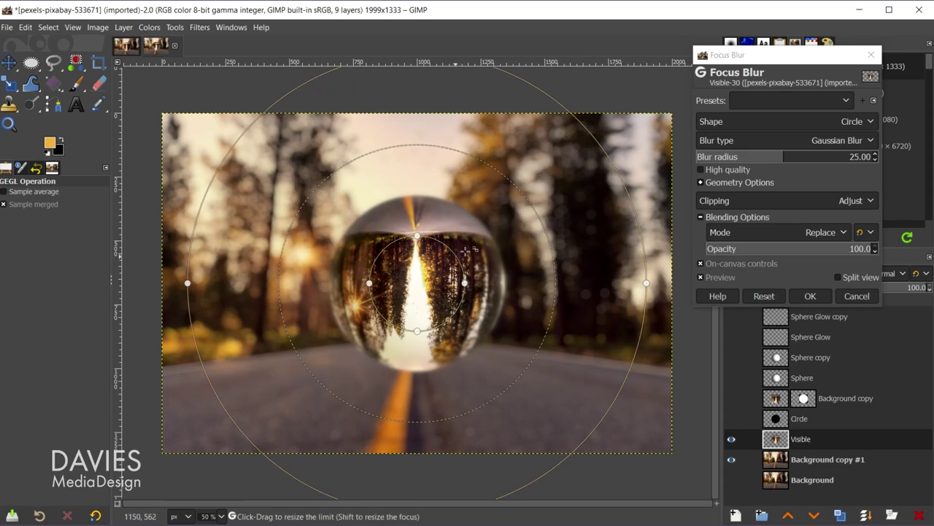
pyautogui.moveTo(465, 252); pyautogui.dragTo(473, 243)
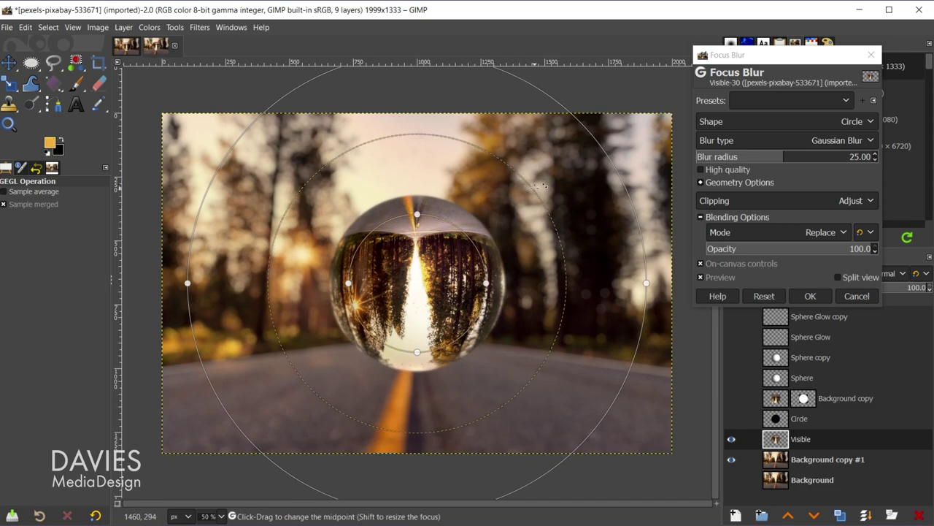
pyautogui.moveTo(524, 193)
pyautogui.mouseDown()
pyautogui.moveTo(509, 196)
pyautogui.moveTo(536, 184)
pyautogui.mouseUp()
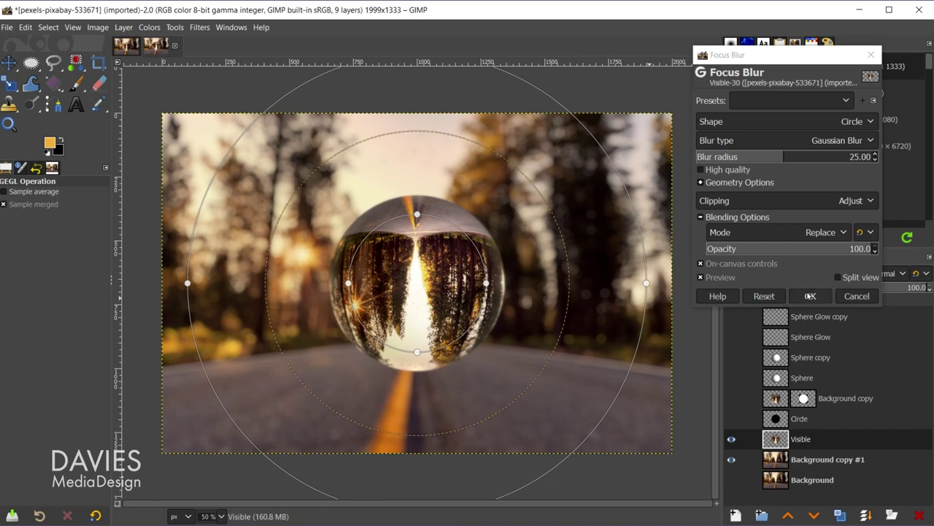
pyautogui.click(809, 296)
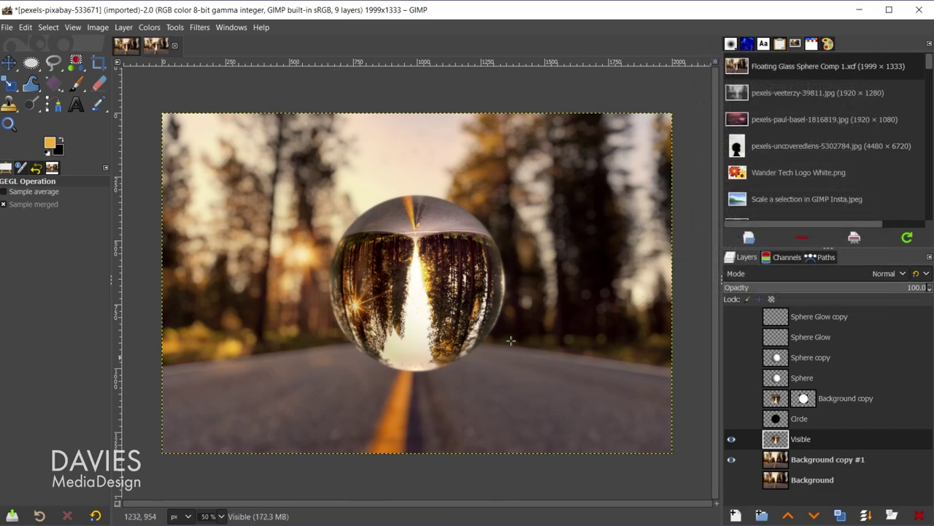